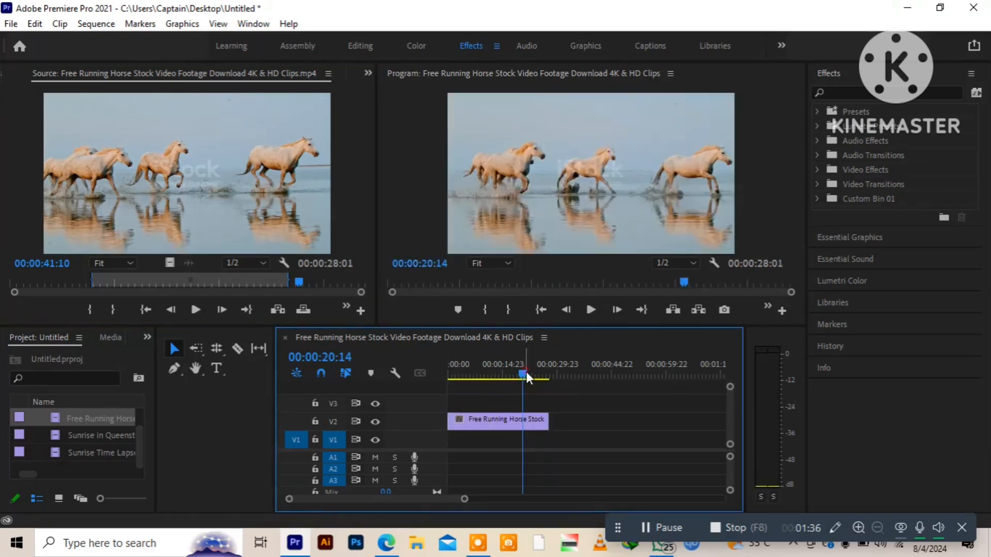
Set the horse clip's speed to 600% with the playhead at the sequence start and play it back.
{"action": "left_click_drag", "start_coordinate": [526, 371], "coordinate": [445, 377]}
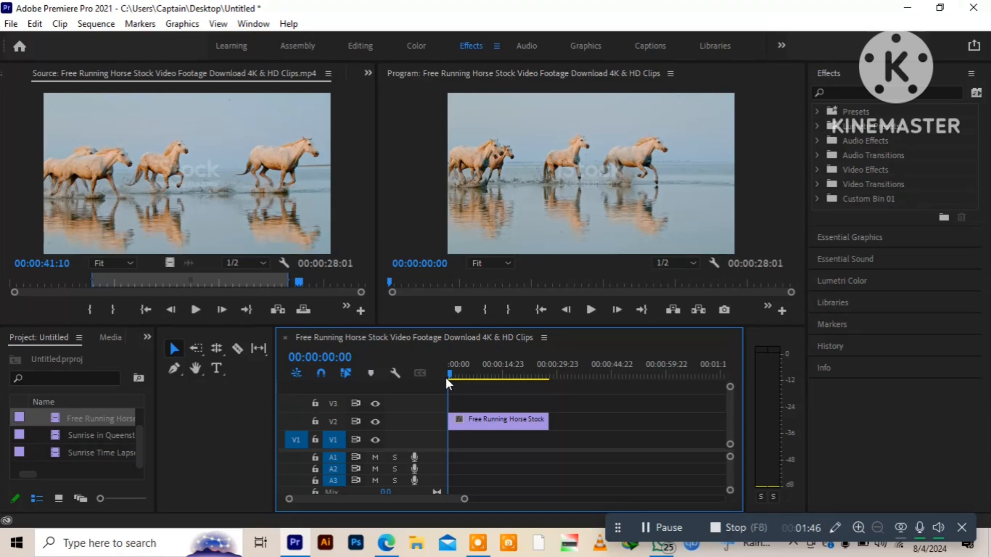
{"action": "right_click", "coordinate": [475, 420]}
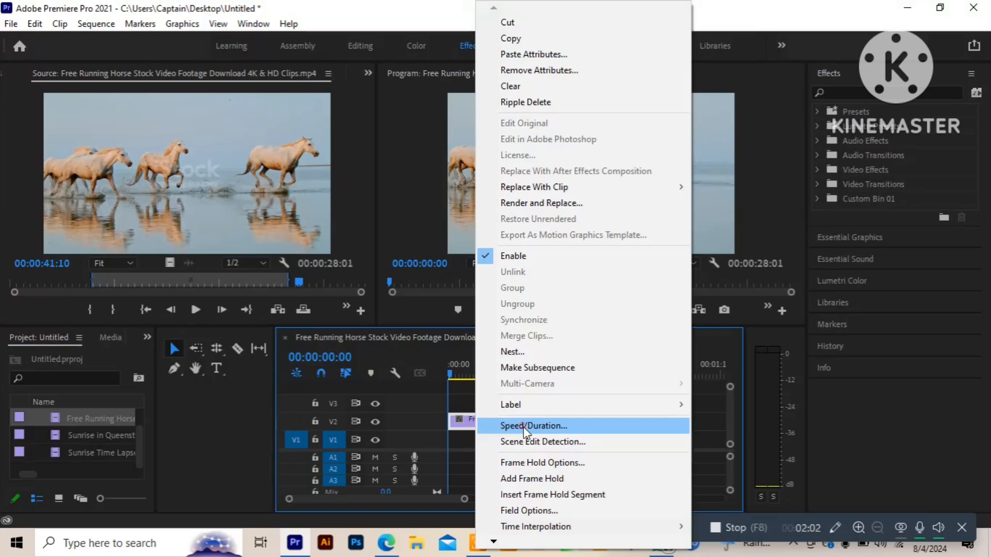
{"action": "left_click", "coordinate": [524, 426]}
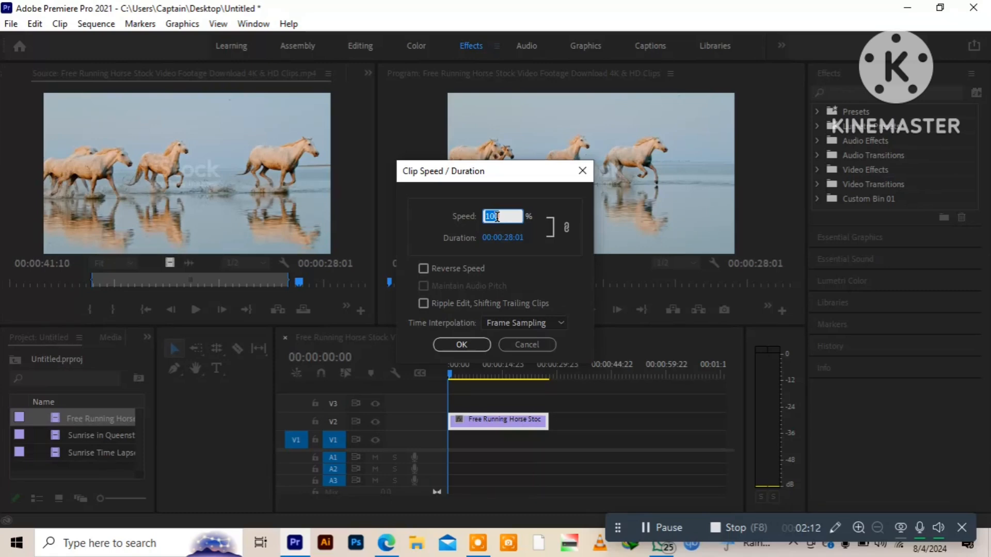
{"action": "key", "text": "BackSpace"}
{"action": "type", "text": "600"}
{"action": "left_click", "coordinate": [467, 344]}
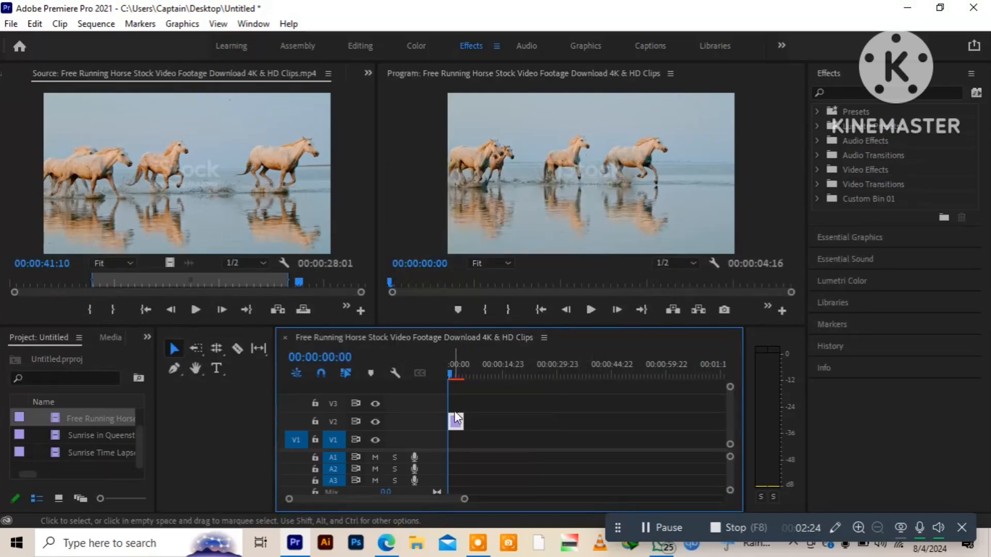
{"action": "left_click", "coordinate": [591, 309]}
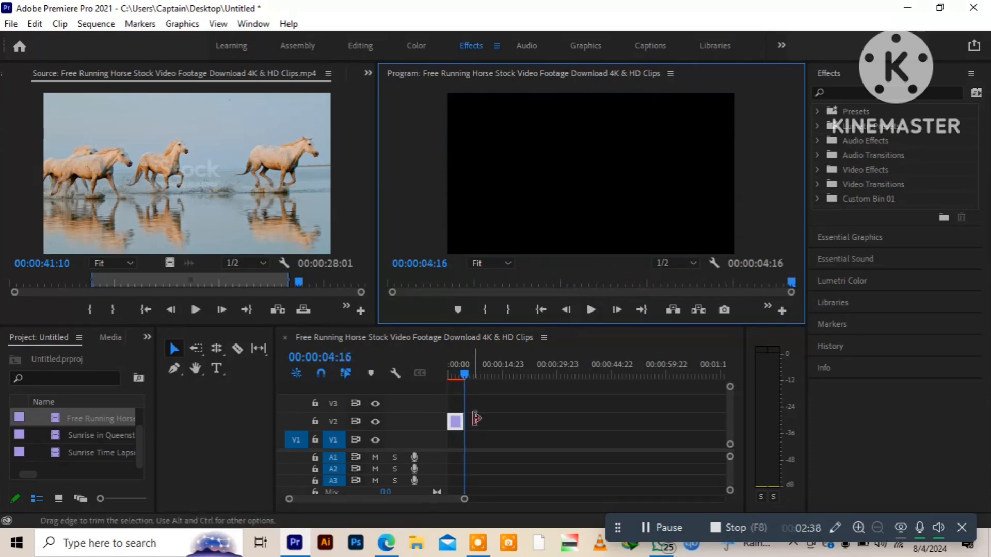
Slow the horse clip's speed to 60% and preview part of it.
{"action": "right_click", "coordinate": [453, 423]}
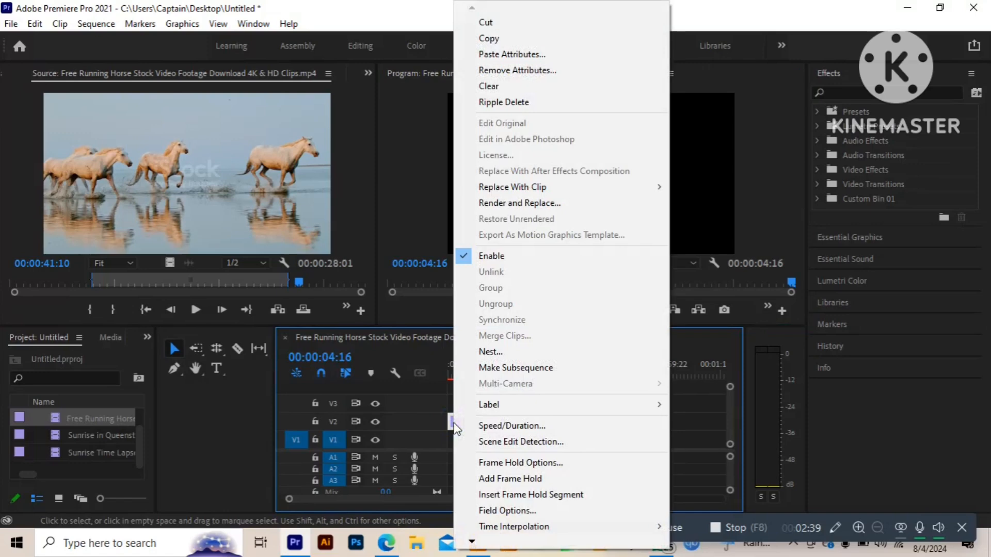
{"action": "left_click", "coordinate": [484, 425]}
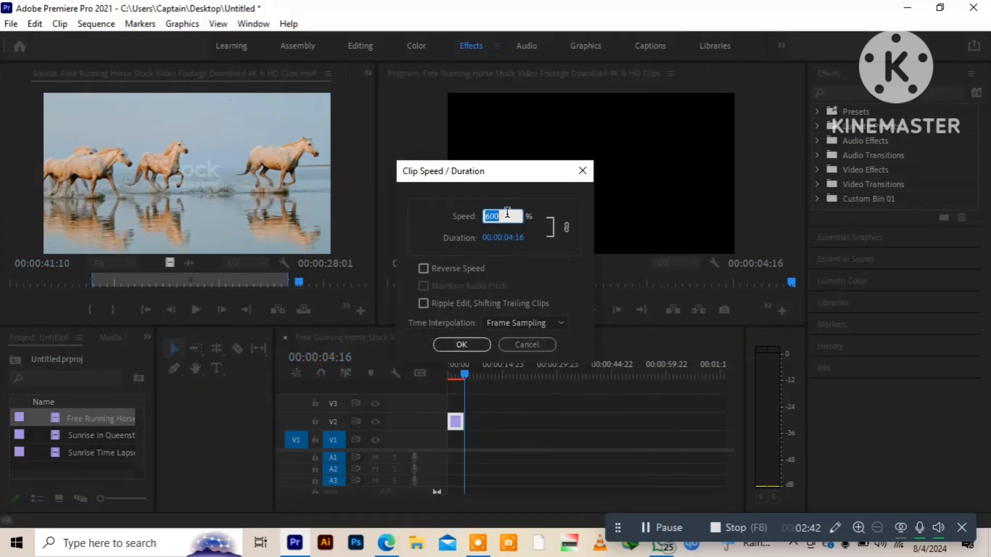
{"action": "key", "text": "BackSpace"}
{"action": "type", "text": "60"}
{"action": "left_click", "coordinate": [453, 340]}
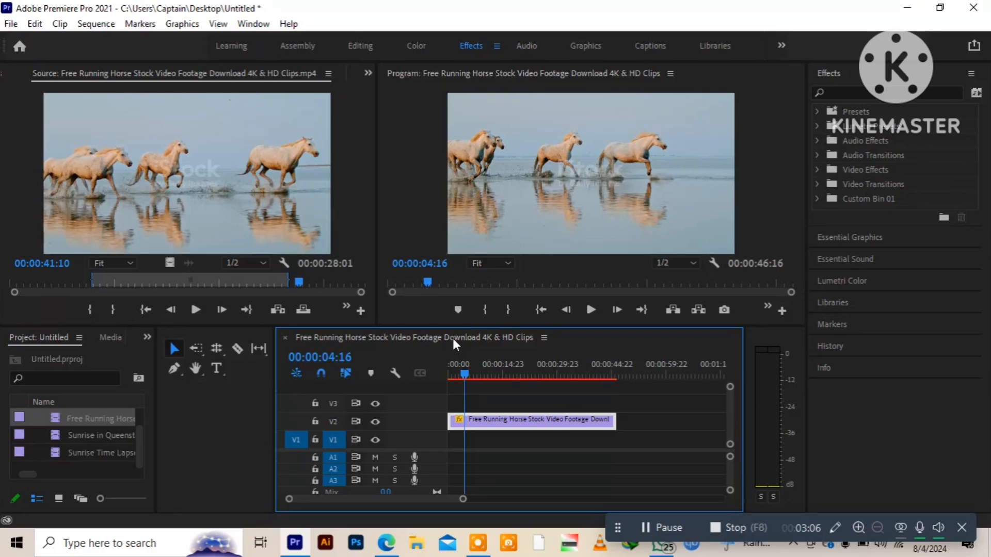
{"action": "left_click", "coordinate": [595, 311]}
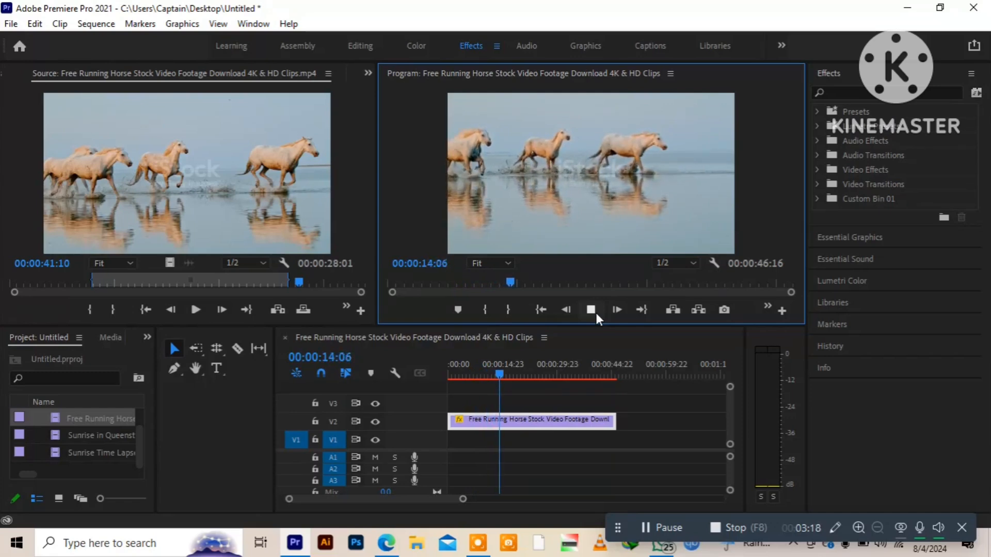
{"action": "left_click", "coordinate": [593, 311]}
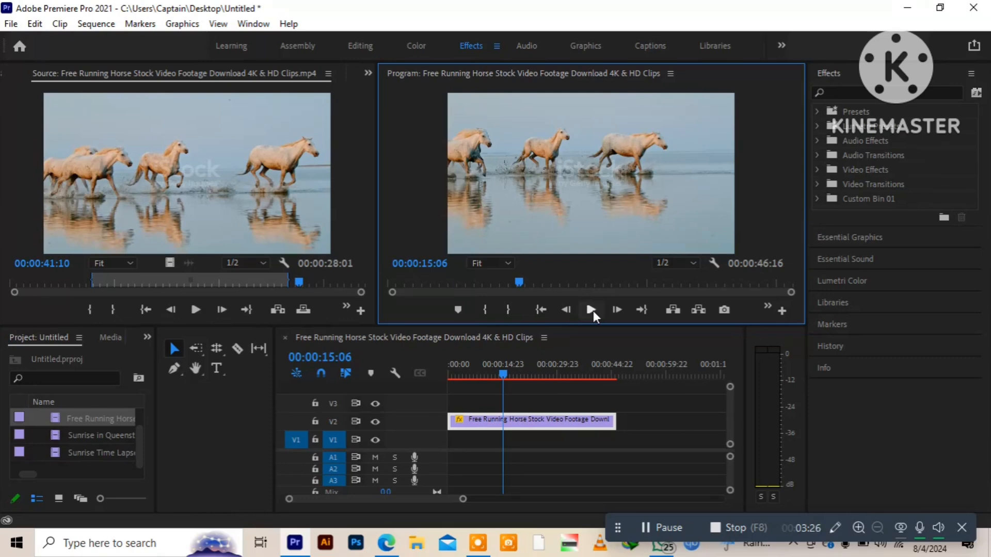
Set the horse clip's speed to 100% and enable Reverse Speed.
{"action": "left_click", "coordinate": [561, 423]}
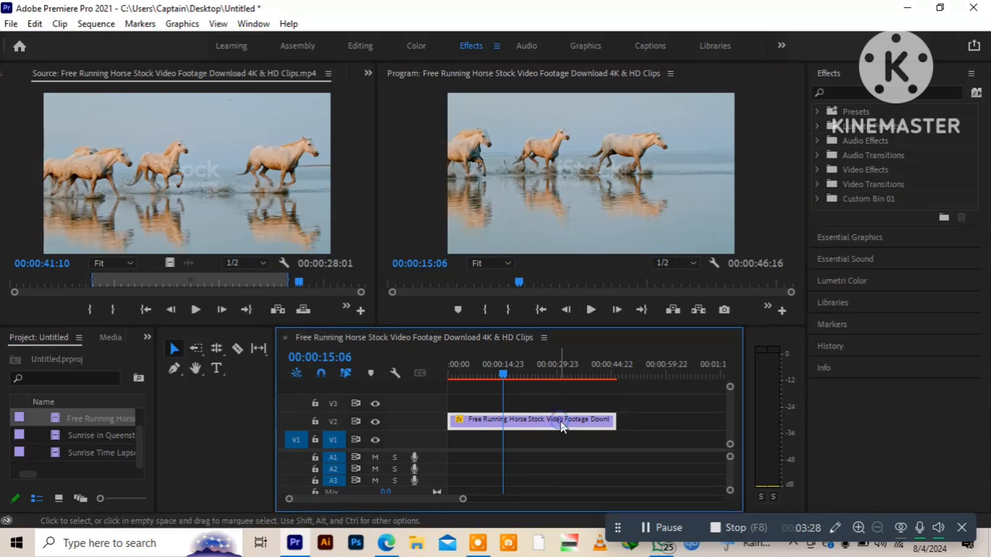
{"action": "right_click", "coordinate": [562, 425]}
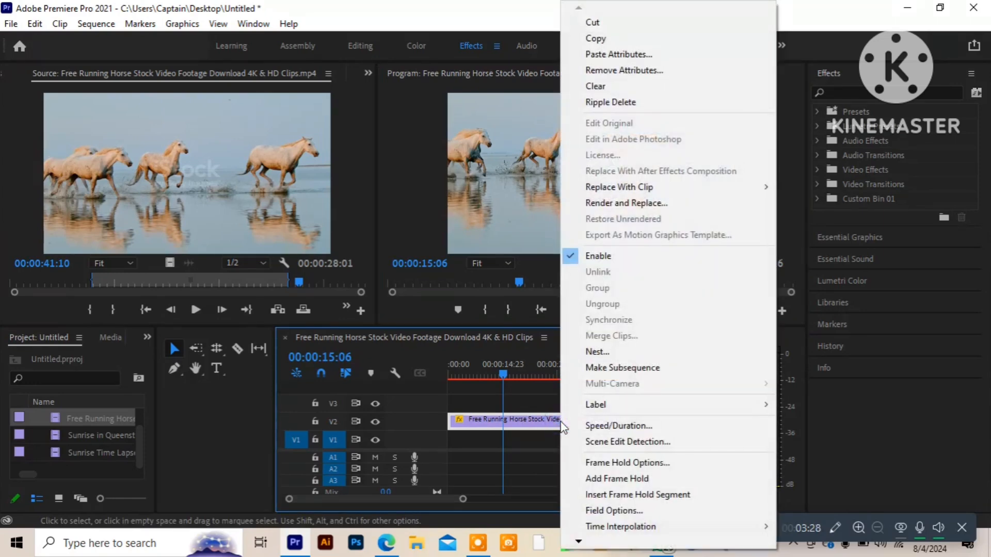
{"action": "left_click", "coordinate": [616, 426]}
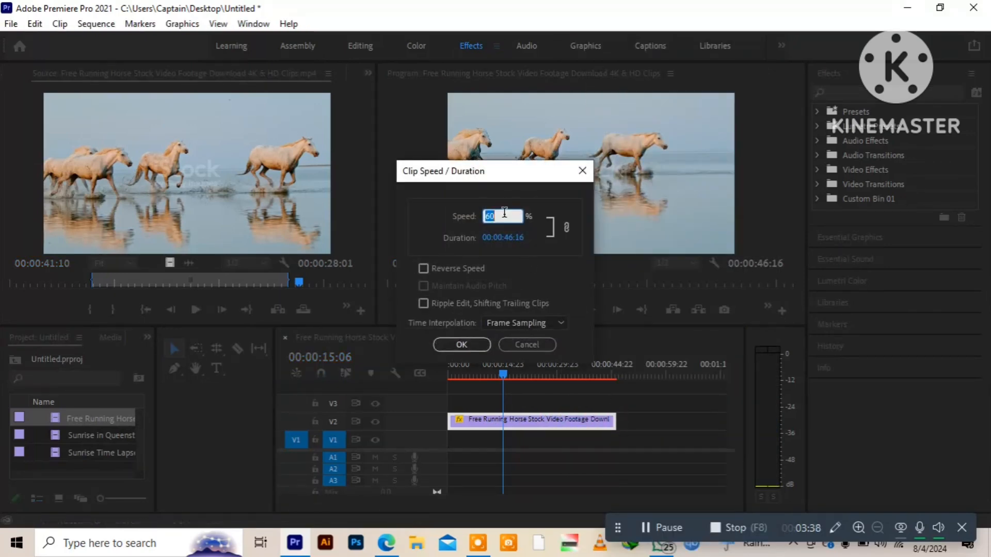
{"action": "key", "text": "BackSpace"}
{"action": "type", "text": "100"}
{"action": "left_click", "coordinate": [428, 268]}
{"action": "left_click", "coordinate": [453, 344]}
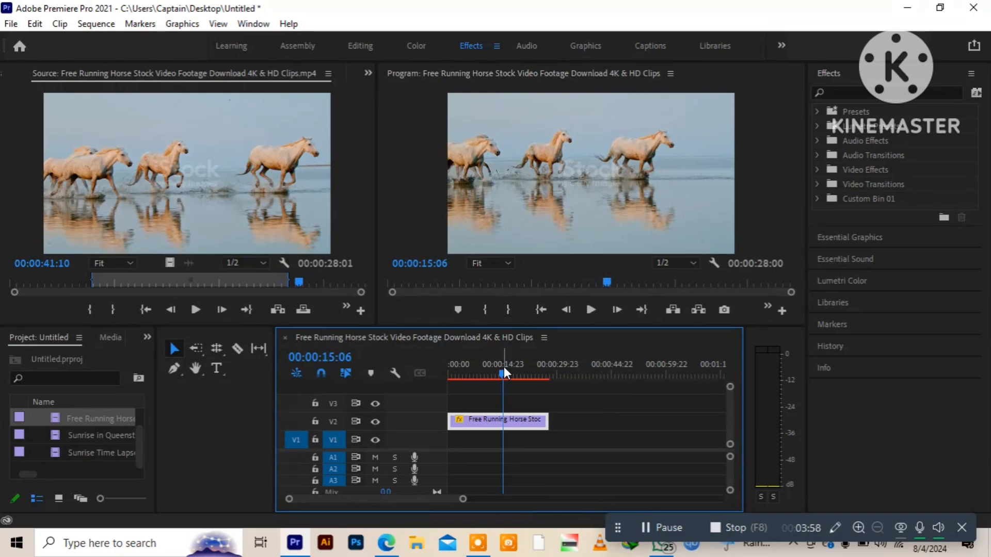
Preview the reversed horse clip from the start of the sequence.
{"action": "key", "text": "Home"}
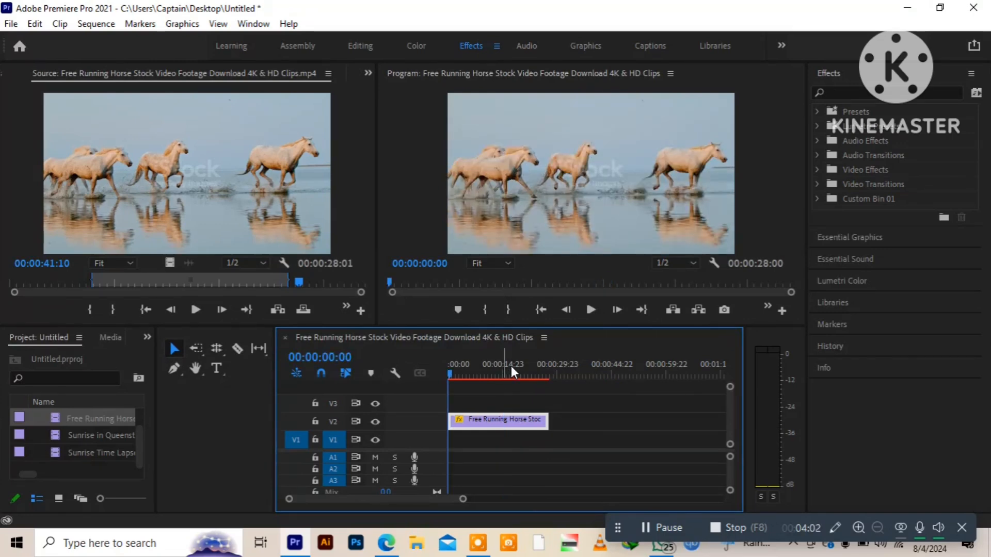
{"action": "left_click", "coordinate": [585, 312]}
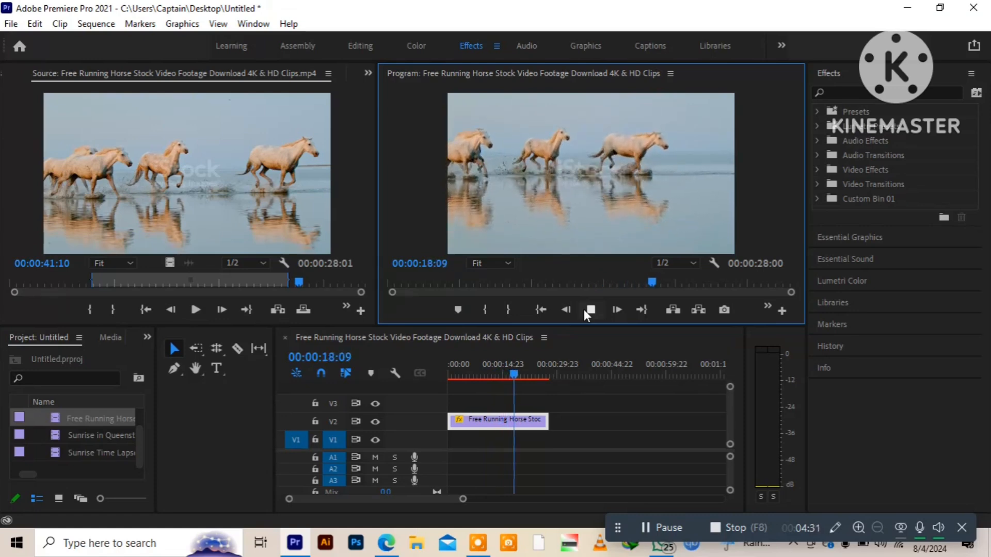
{"action": "left_click", "coordinate": [584, 311]}
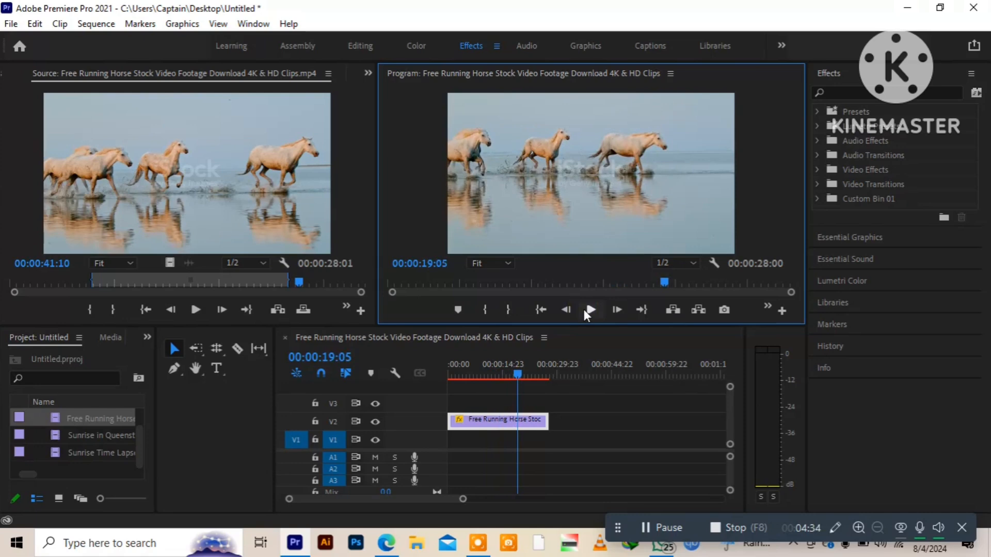
Disable Reverse Speed on the horse clip and return the playhead to the sequence start.
{"action": "right_click", "coordinate": [478, 418]}
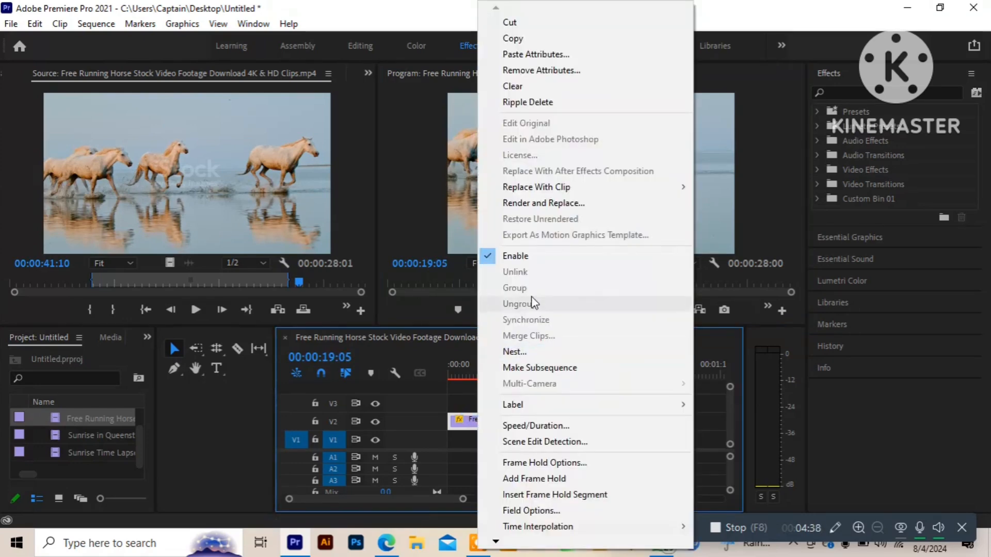
{"action": "left_click", "coordinate": [528, 426]}
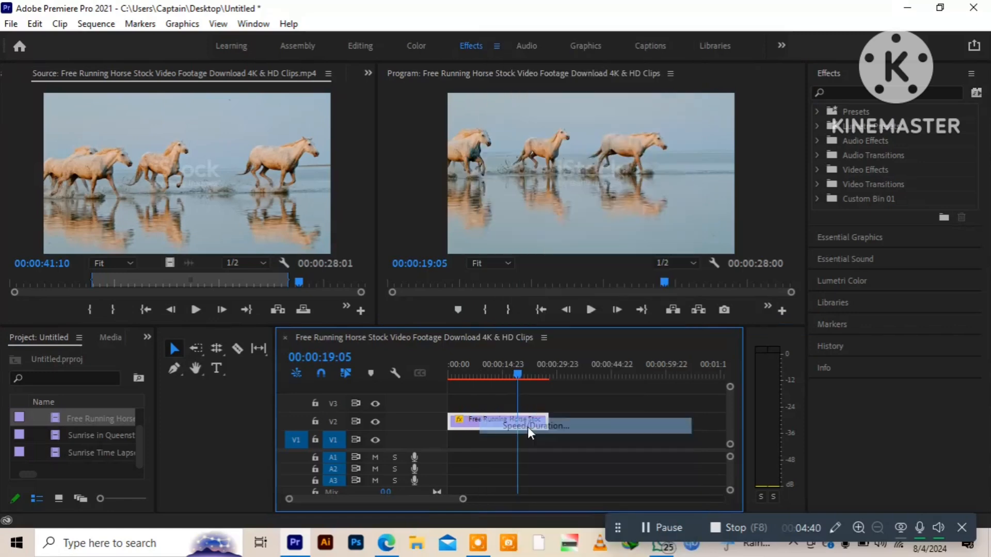
{"action": "left_click", "coordinate": [423, 269]}
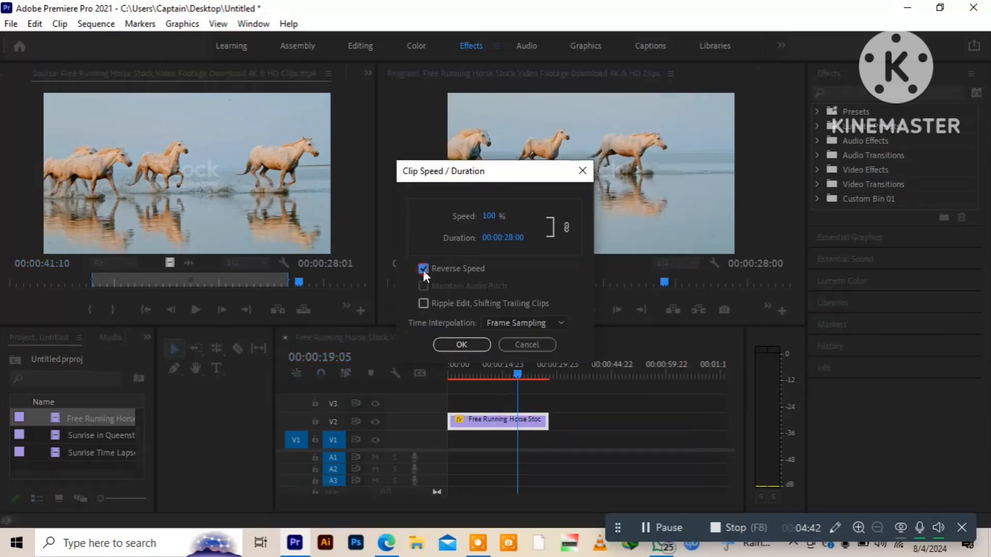
{"action": "left_click", "coordinate": [464, 346]}
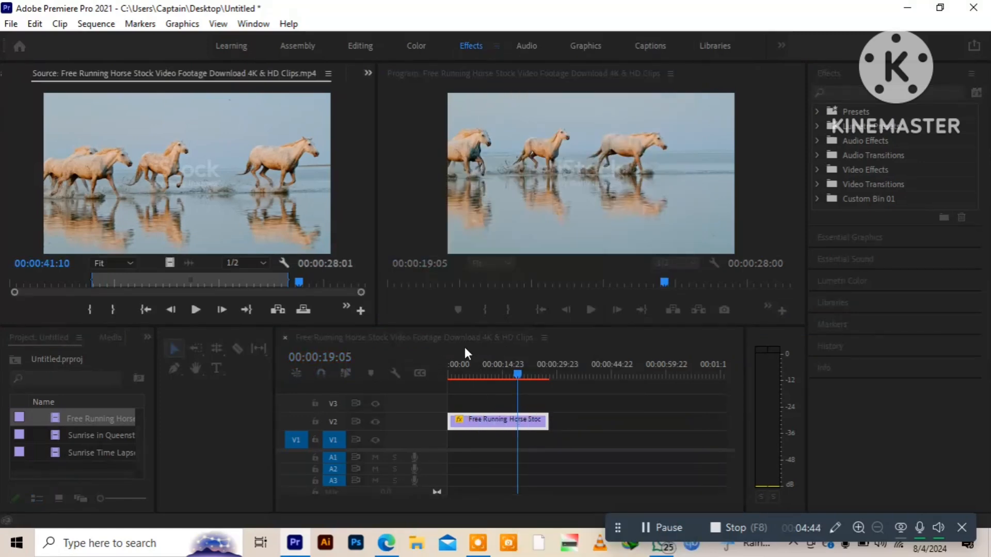
{"action": "left_click_drag", "start_coordinate": [518, 374], "coordinate": [443, 373]}
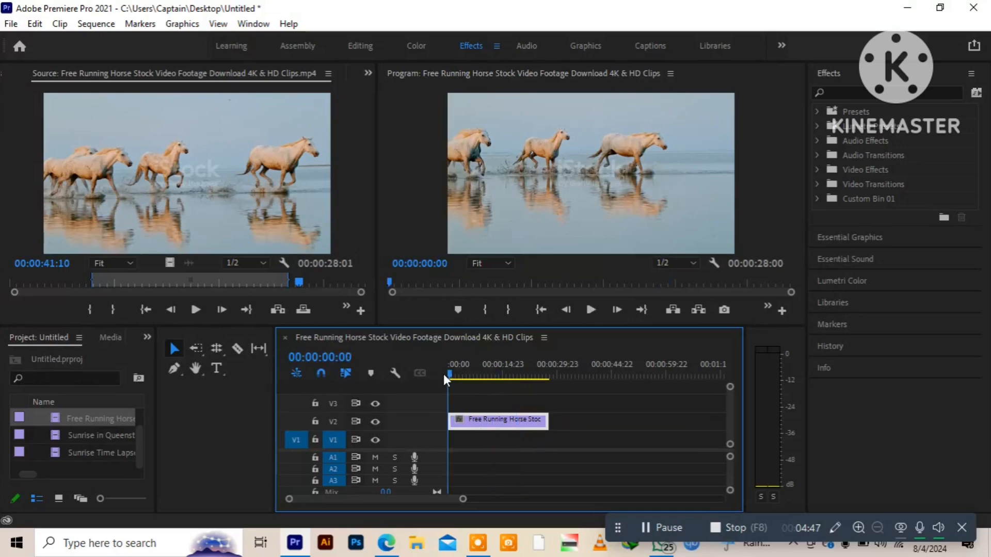
Place the "Sunrise in Queenst…" clip and the Sunrise Time Lapse clip end to end after the horse clip on V2.
{"action": "left_click", "coordinate": [115, 437]}
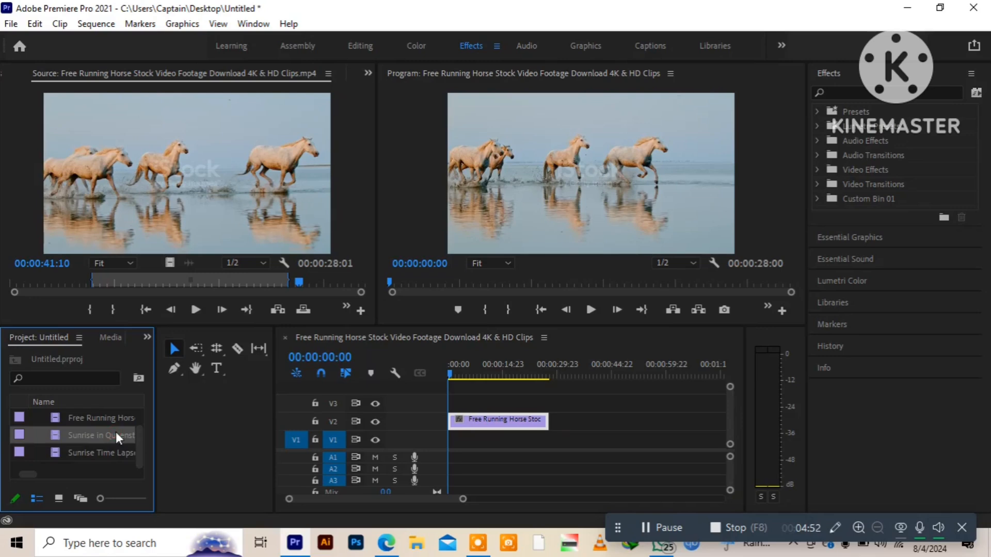
{"action": "left_click_drag", "start_coordinate": [116, 438], "coordinate": [355, 408]}
{"action": "left_click_drag", "start_coordinate": [412, 416], "coordinate": [556, 422]}
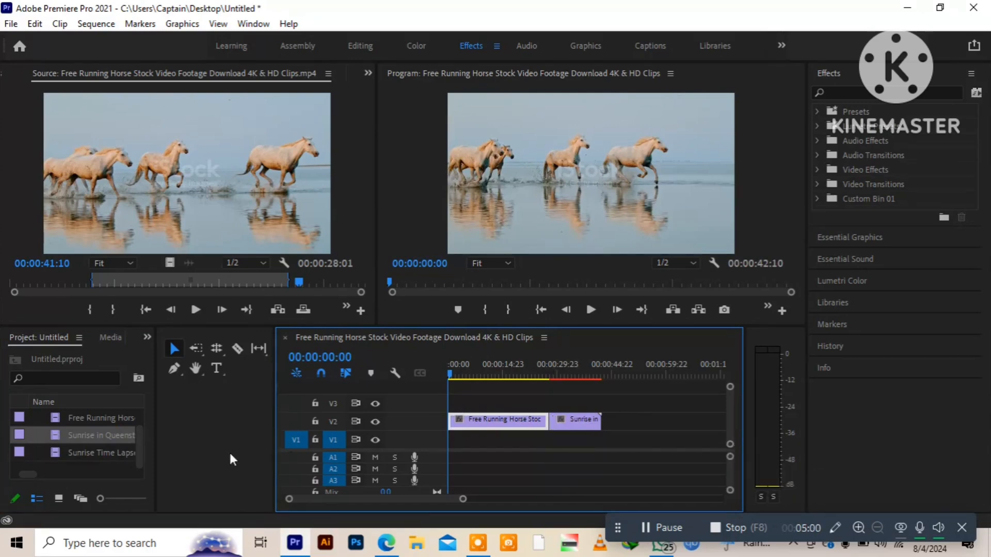
{"action": "double_click", "coordinate": [103, 454]}
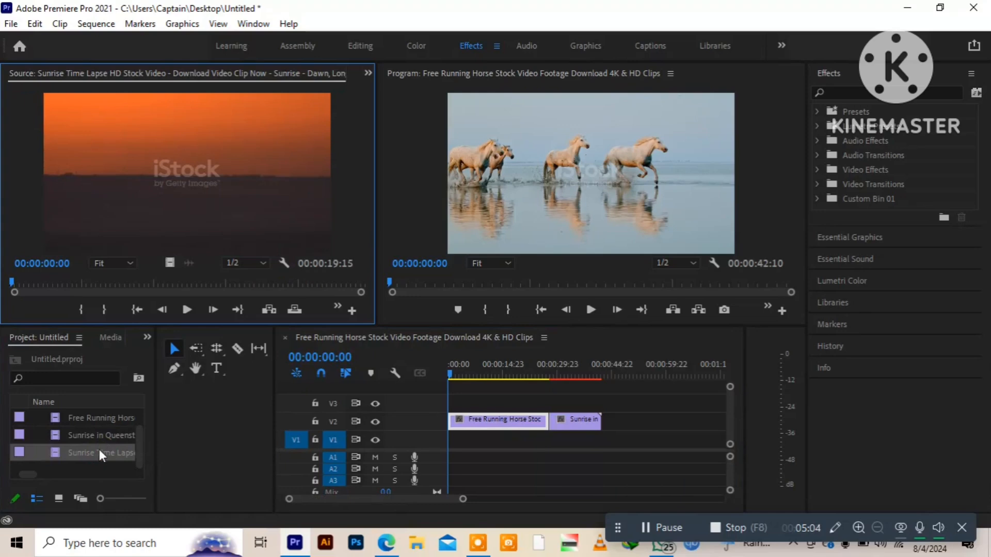
{"action": "left_click_drag", "start_coordinate": [101, 451], "coordinate": [608, 436]}
{"action": "left_click", "coordinate": [491, 408]}
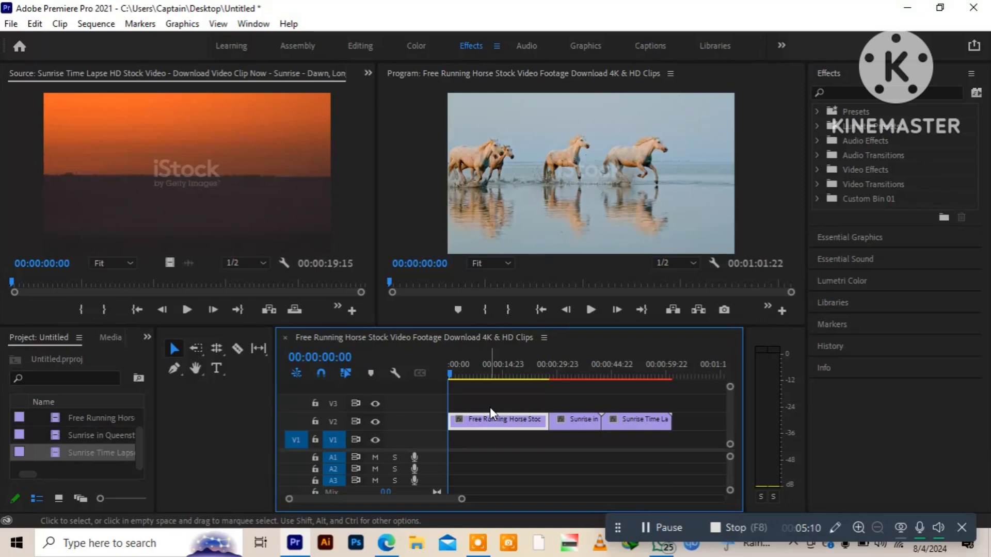
{"action": "key", "text": "space"}
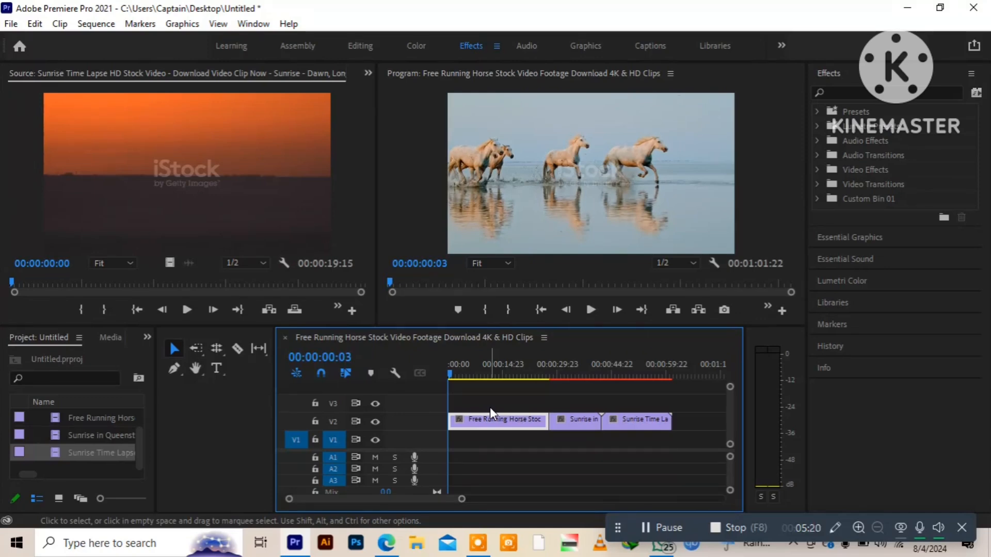
Select all three clips with the Selection tool and move them together to V3, starting at the sequence start.
{"action": "left_click", "coordinate": [175, 348]}
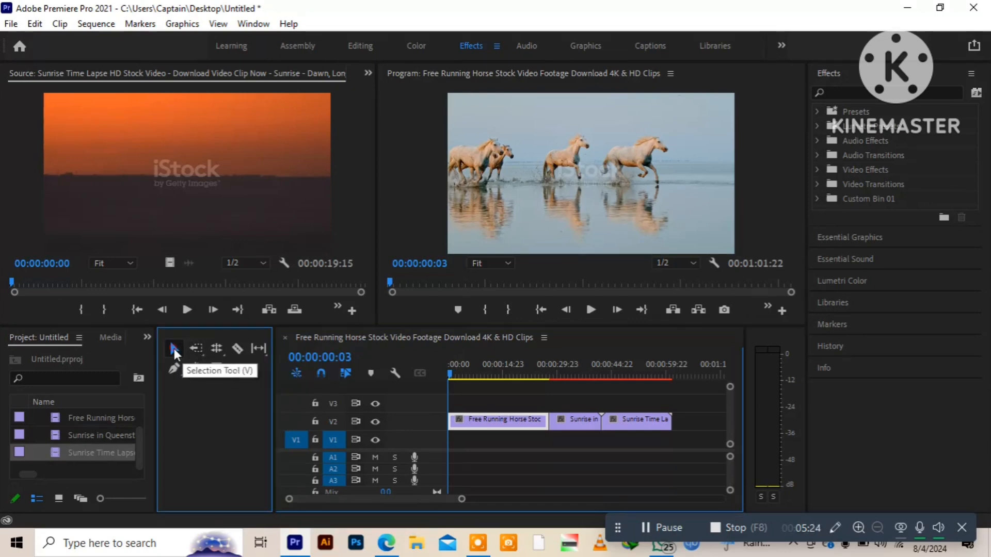
{"action": "left_click", "coordinate": [457, 401]}
{"action": "left_click_drag", "start_coordinate": [456, 399], "coordinate": [688, 450]}
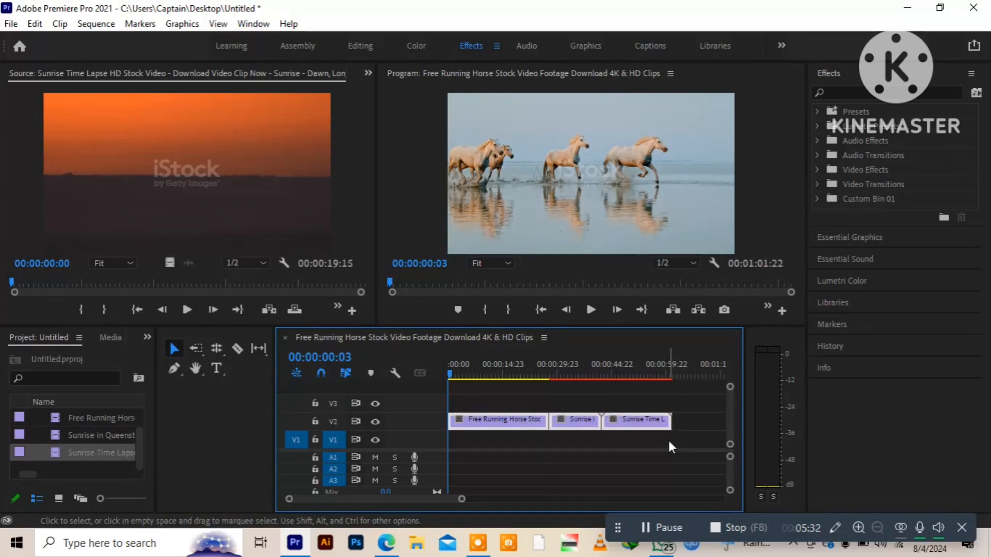
{"action": "left_click_drag", "start_coordinate": [653, 425], "coordinate": [692, 413]}
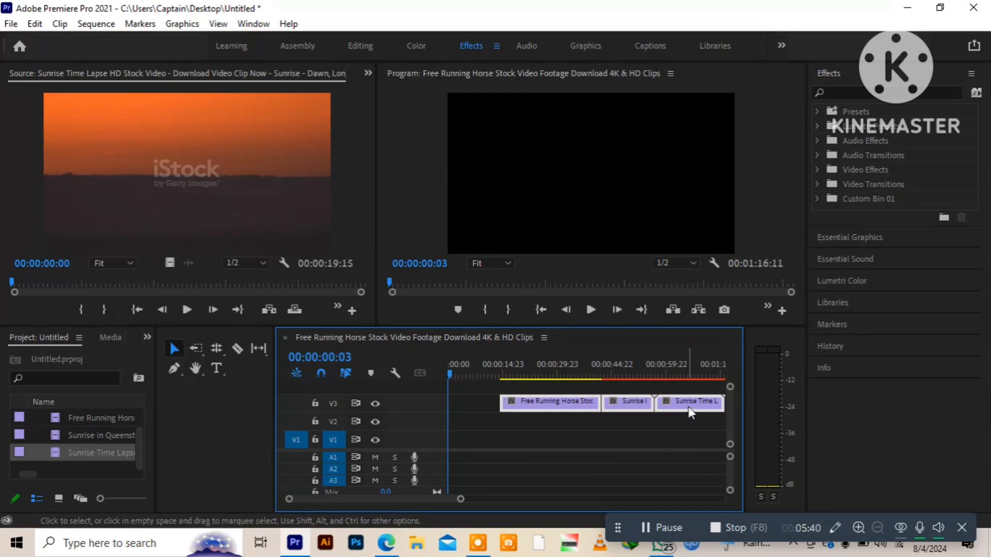
{"action": "left_click_drag", "start_coordinate": [581, 406], "coordinate": [497, 400]}
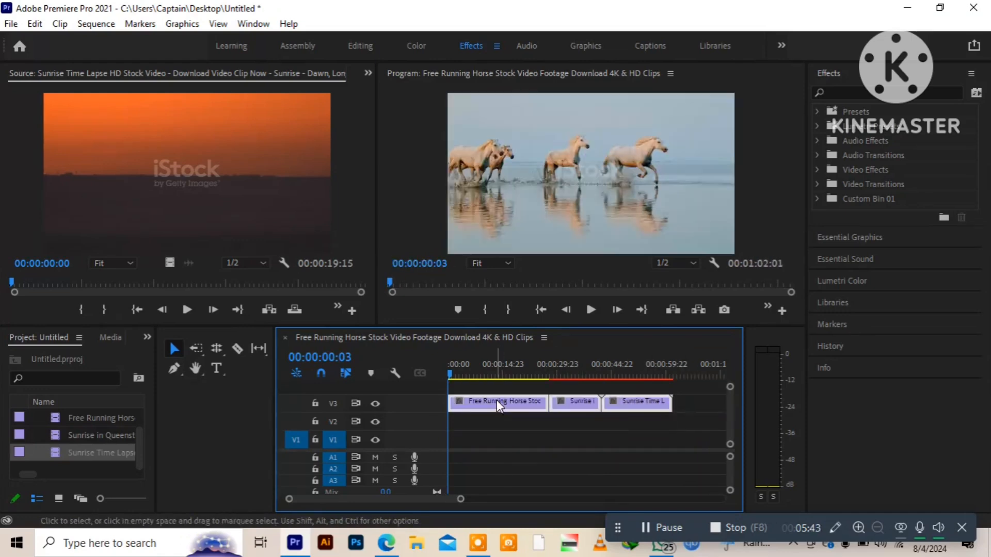
View the Track Select tool variants, return to the Selection tool and deselect all clips.
{"action": "left_click", "coordinate": [196, 351]}
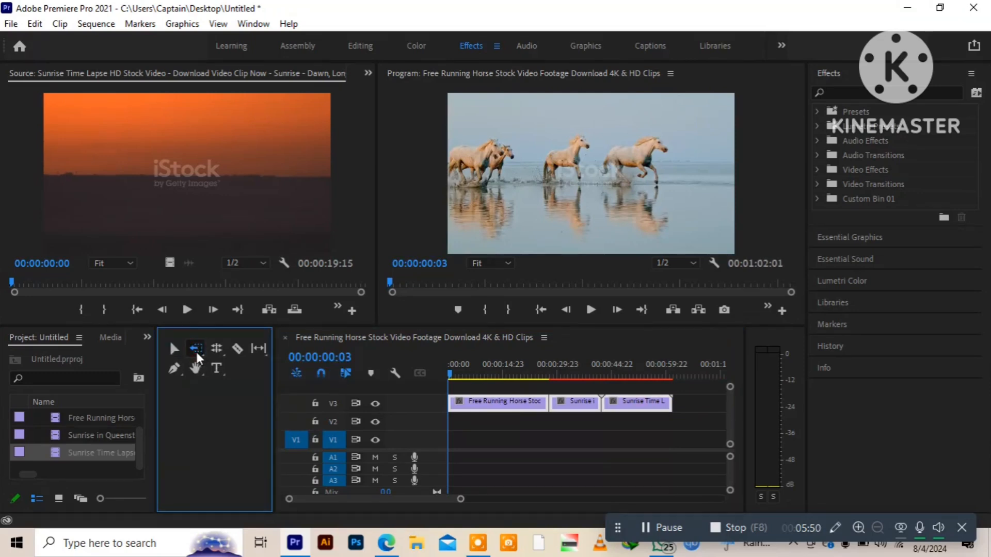
{"action": "left_click", "coordinate": [196, 350]}
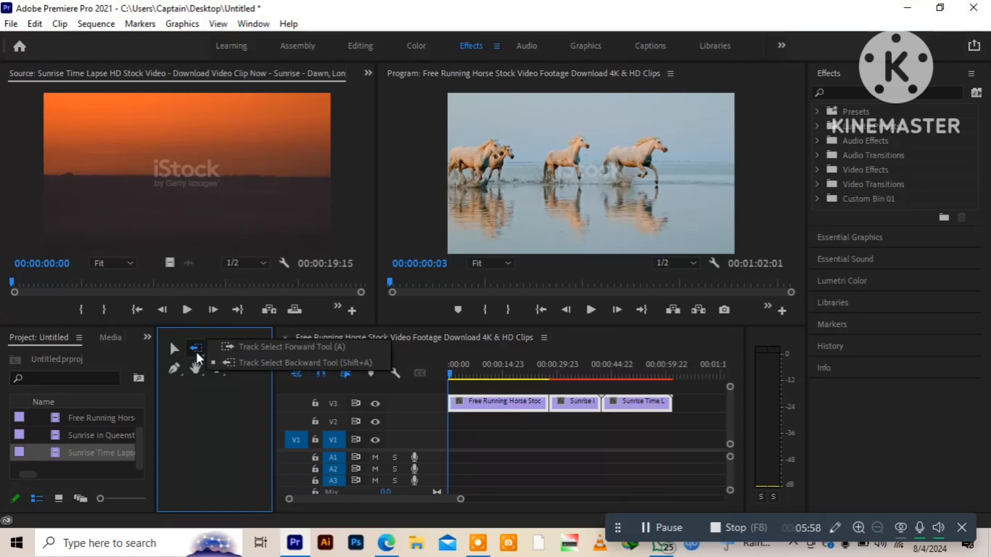
{"action": "left_click", "coordinate": [178, 418]}
{"action": "left_click", "coordinate": [174, 349]}
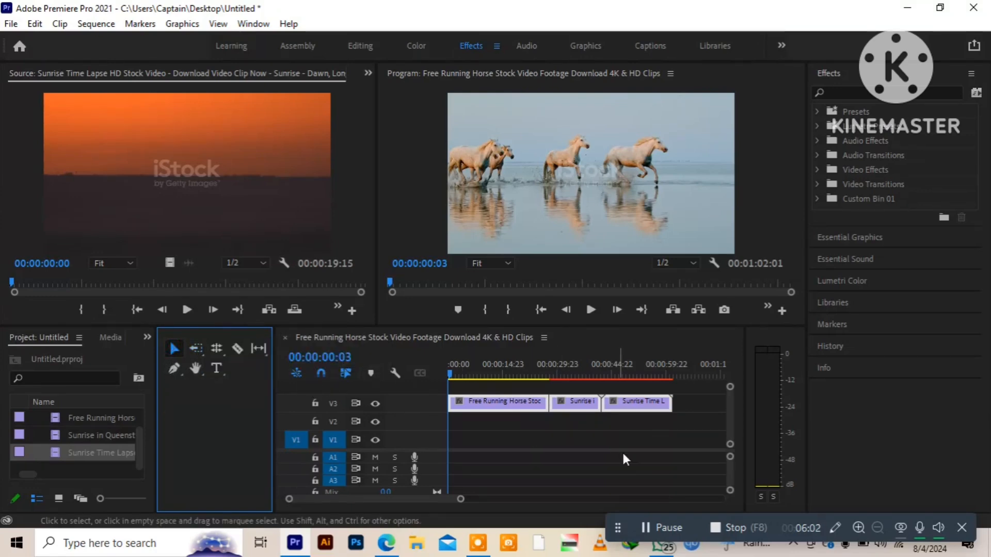
{"action": "left_click", "coordinate": [576, 424]}
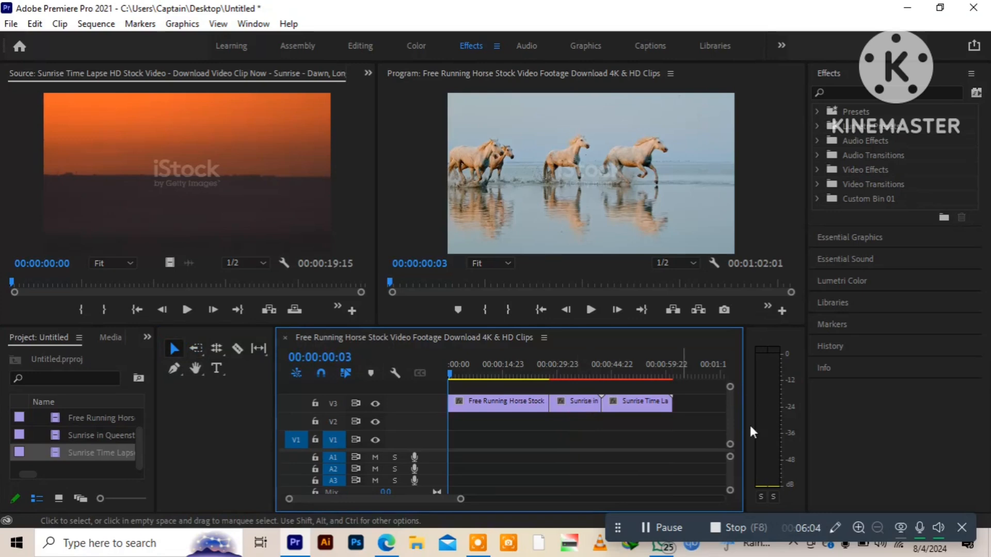
Spread the clips across tracks: move the Sunrise Time Lapse clip later on V2 and the Queenstown clip to V4, just before it.
{"action": "left_click_drag", "start_coordinate": [635, 401], "coordinate": [692, 431]}
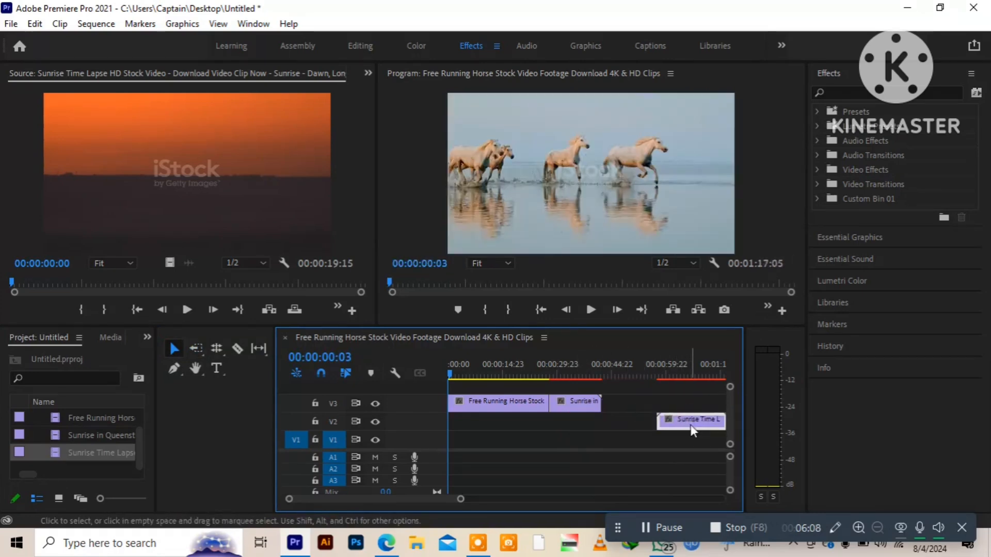
{"action": "left_click", "coordinate": [588, 404]}
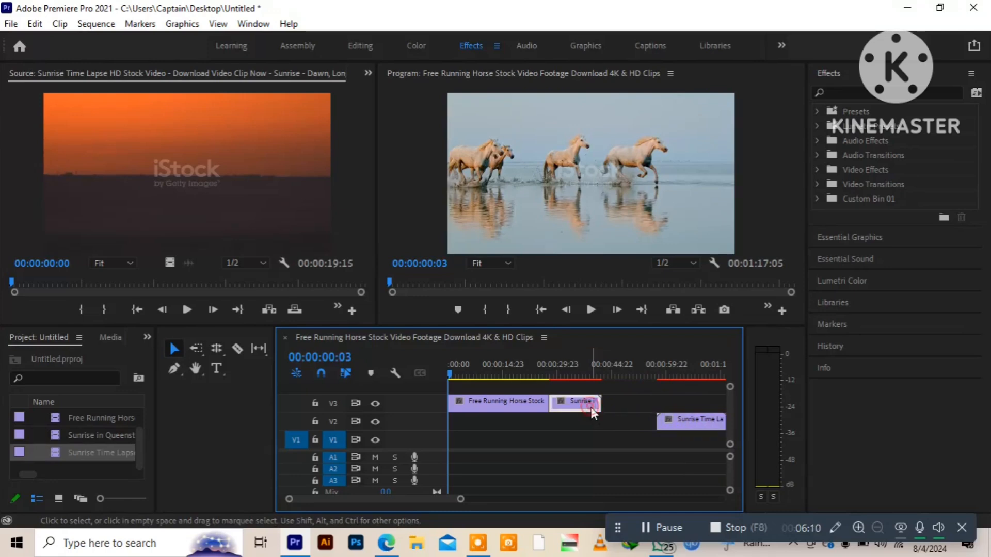
{"action": "left_click_drag", "start_coordinate": [586, 401], "coordinate": [646, 386]}
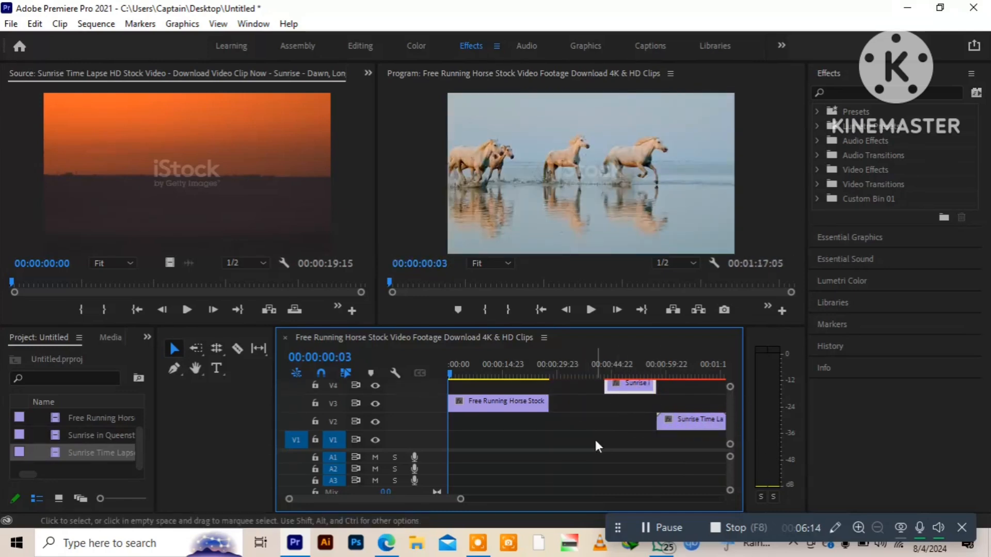
{"action": "left_click_drag", "start_coordinate": [730, 452], "coordinate": [729, 444]}
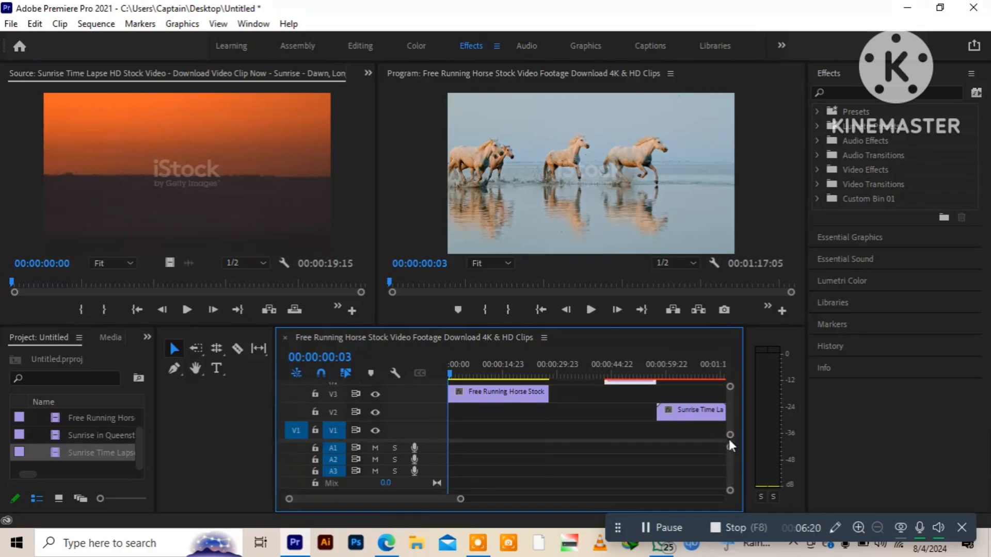
{"action": "left_click_drag", "start_coordinate": [728, 441], "coordinate": [729, 464]}
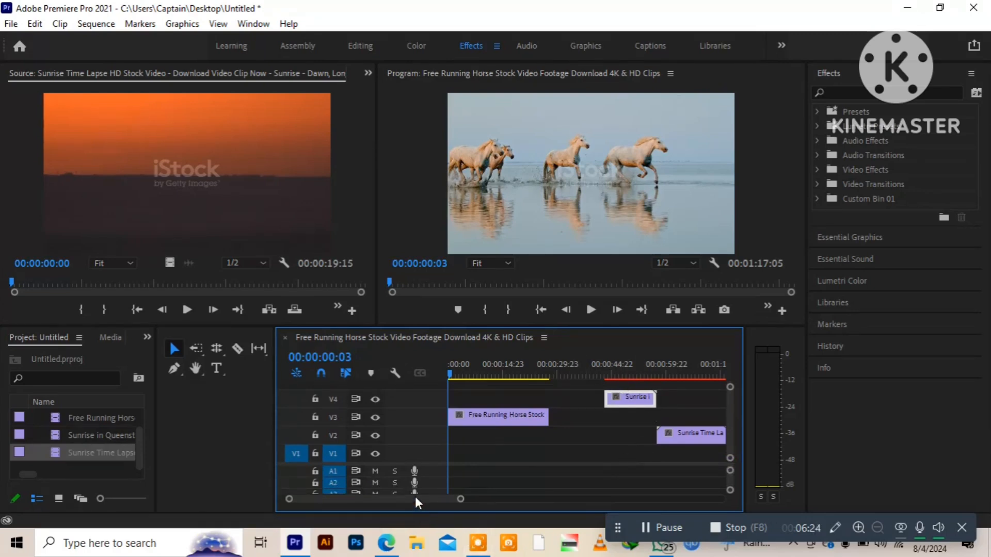
{"action": "left_click_drag", "start_coordinate": [418, 499], "coordinate": [416, 500]}
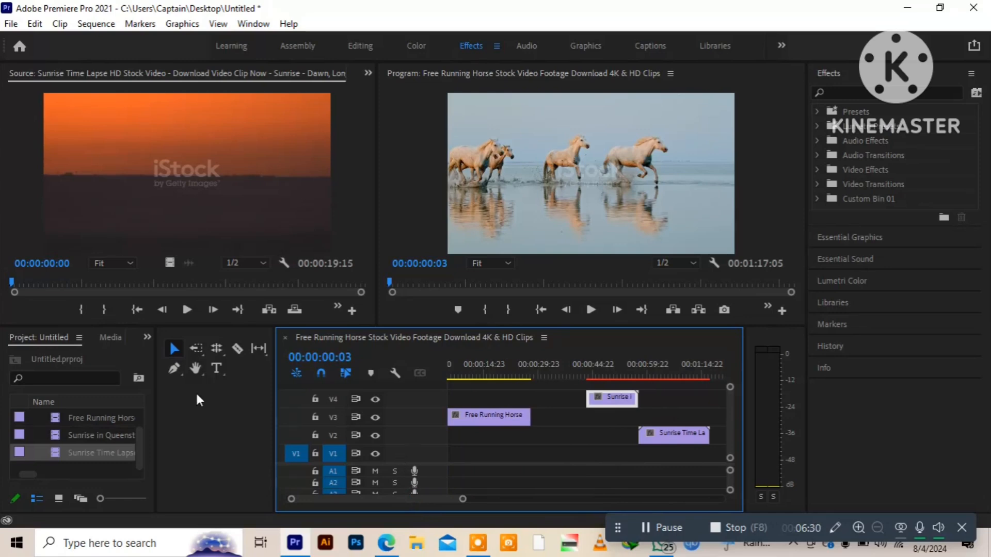
Select all three clips from the horse clip onward with the Track Select Forward Tool.
{"action": "left_click", "coordinate": [196, 349]}
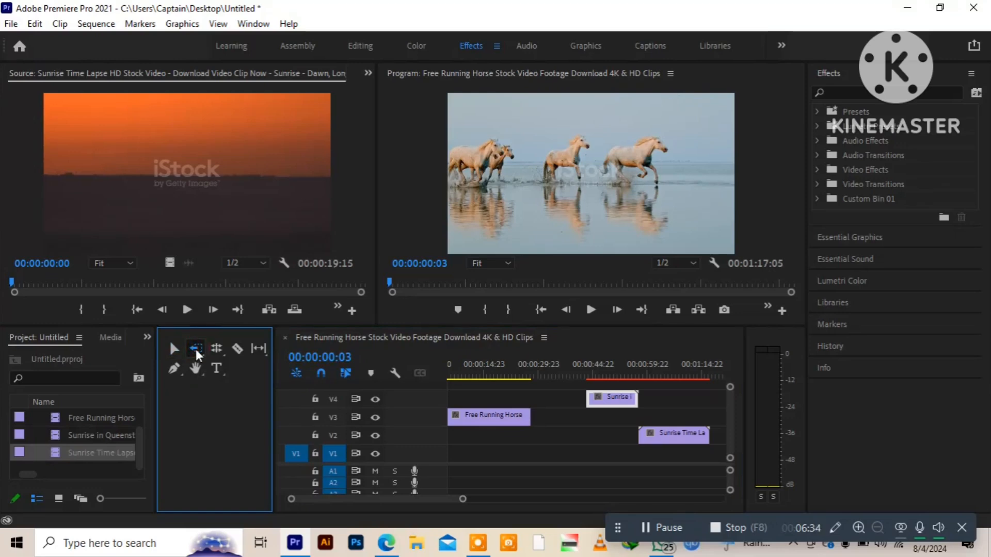
{"action": "left_click", "coordinate": [196, 350]}
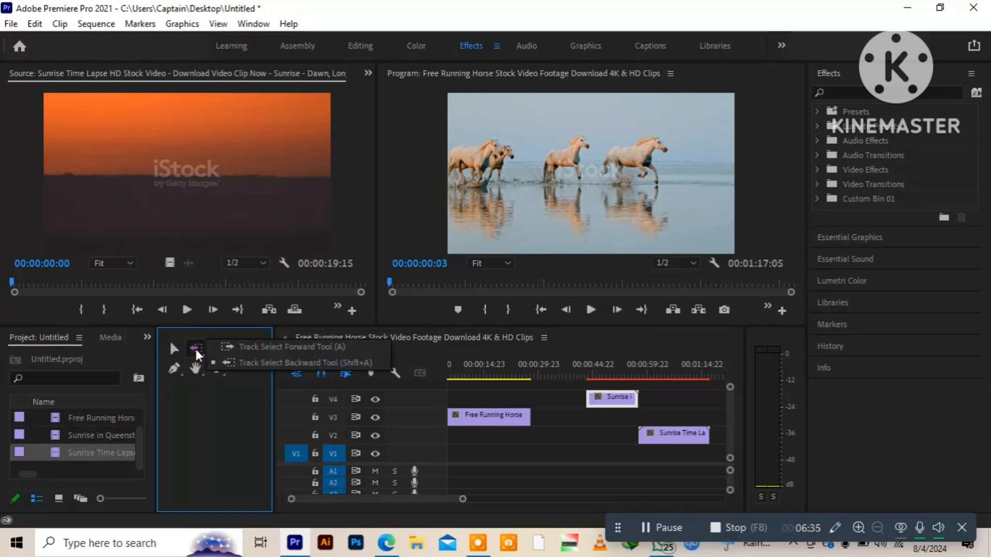
{"action": "left_click", "coordinate": [282, 350]}
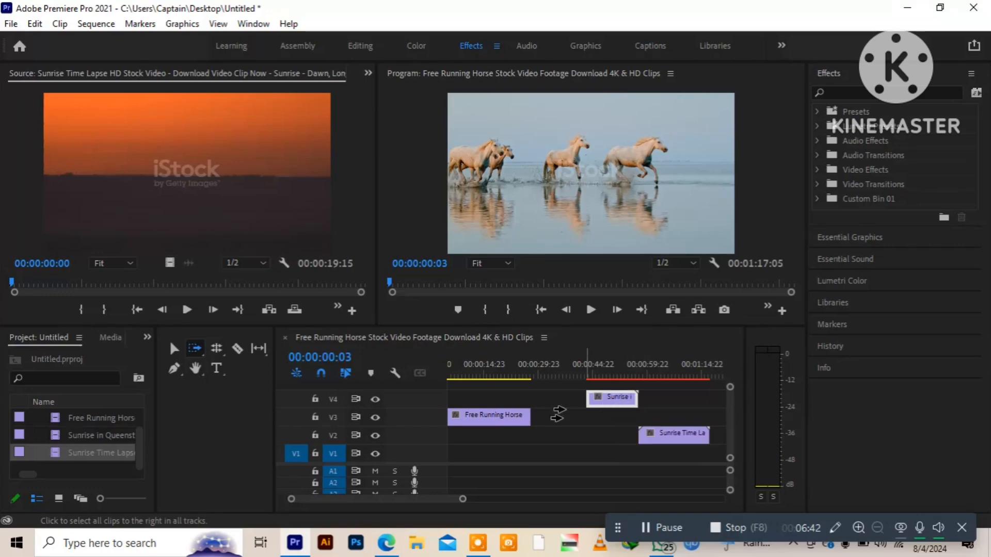
{"action": "left_click", "coordinate": [508, 416]}
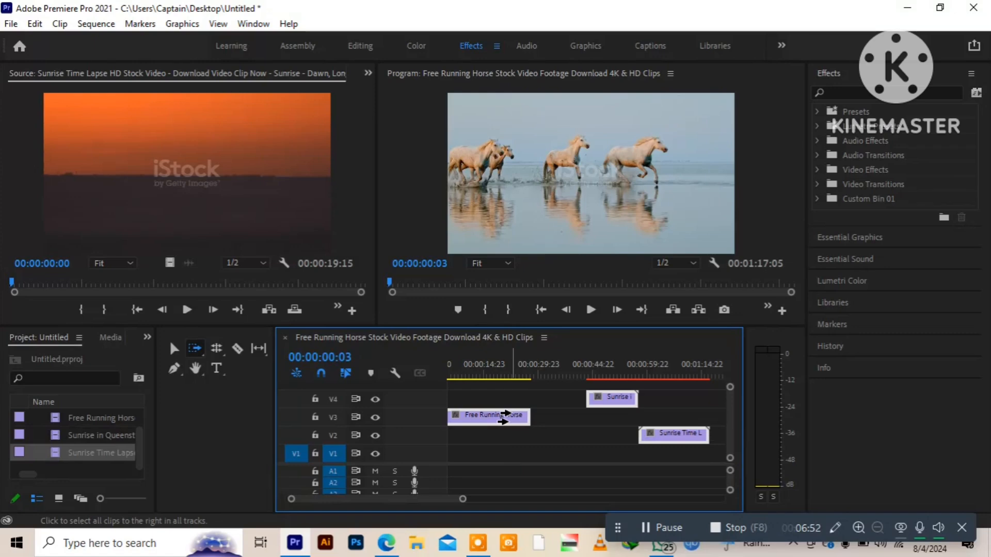
Clear the selection and select every clip back from the Sunrise Time Lapse clip with the Track Select Backward Tool.
{"action": "left_click", "coordinate": [203, 353]}
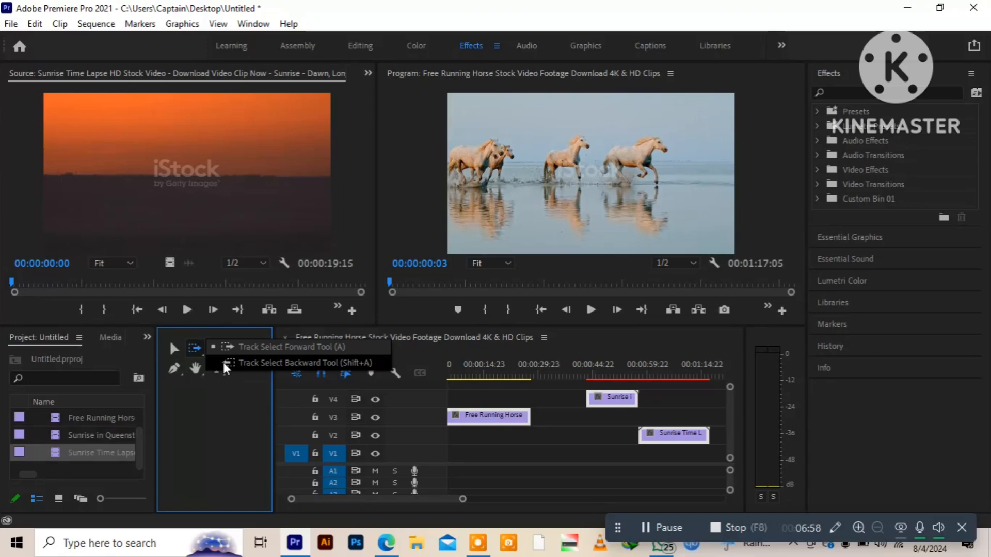
{"action": "left_click", "coordinate": [223, 363]}
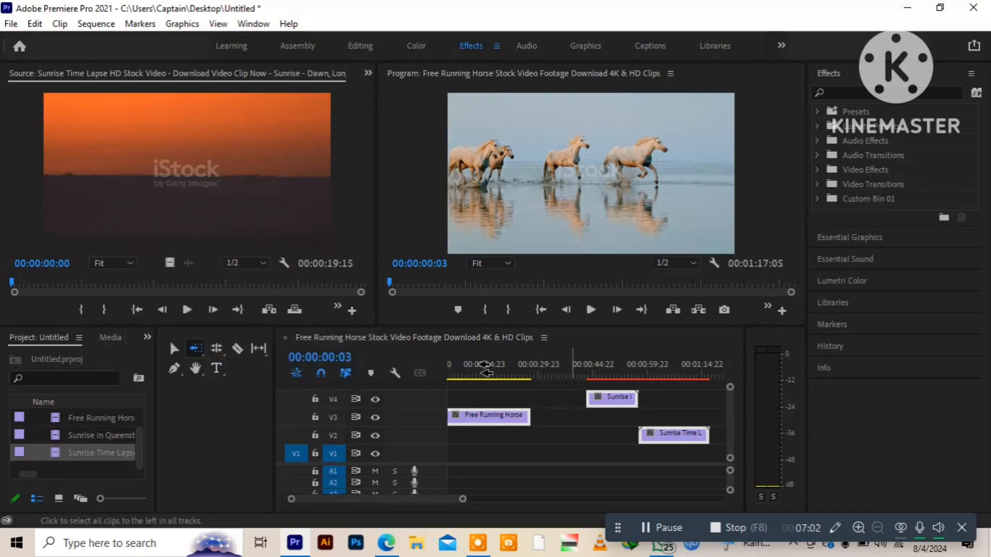
{"action": "left_click", "coordinate": [172, 350]}
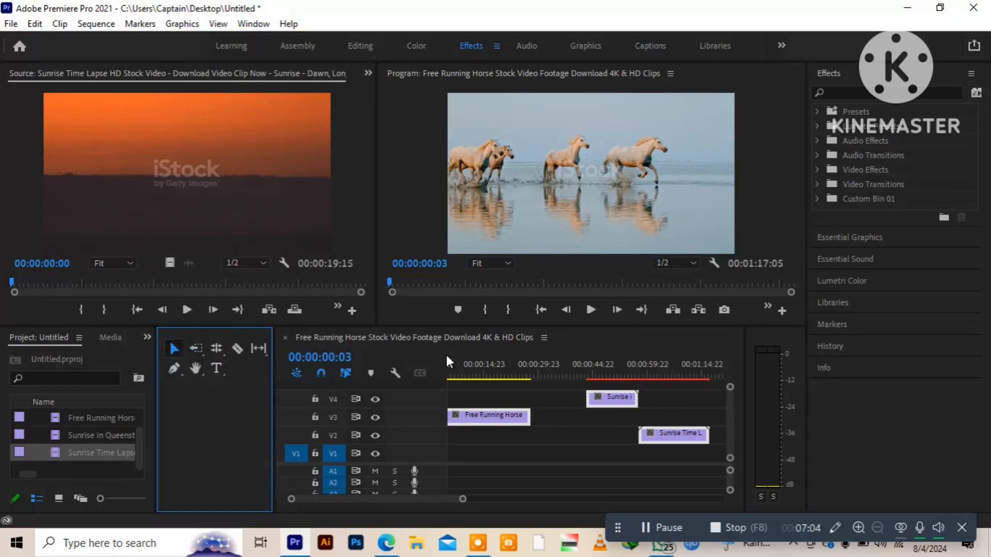
{"action": "left_click", "coordinate": [522, 395]}
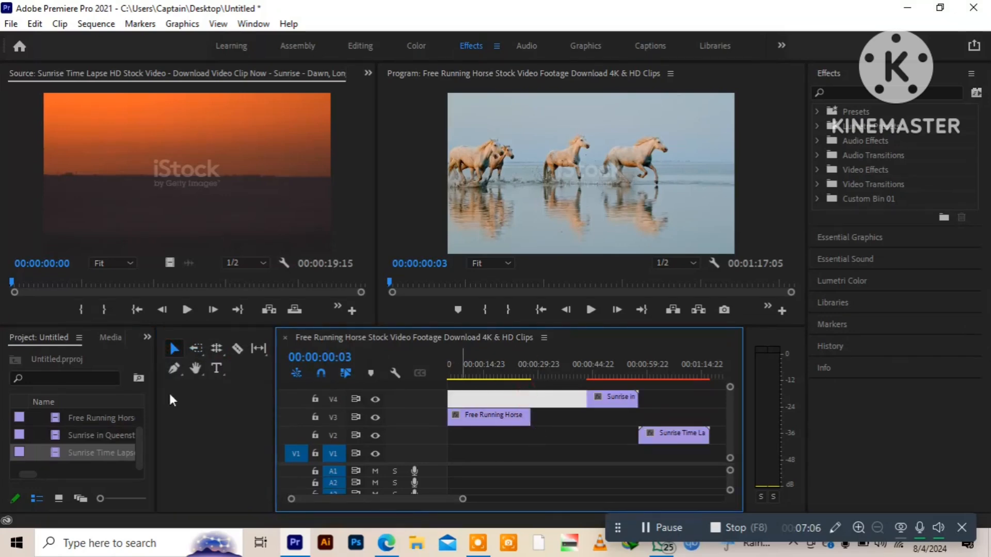
{"action": "left_click", "coordinate": [196, 350]}
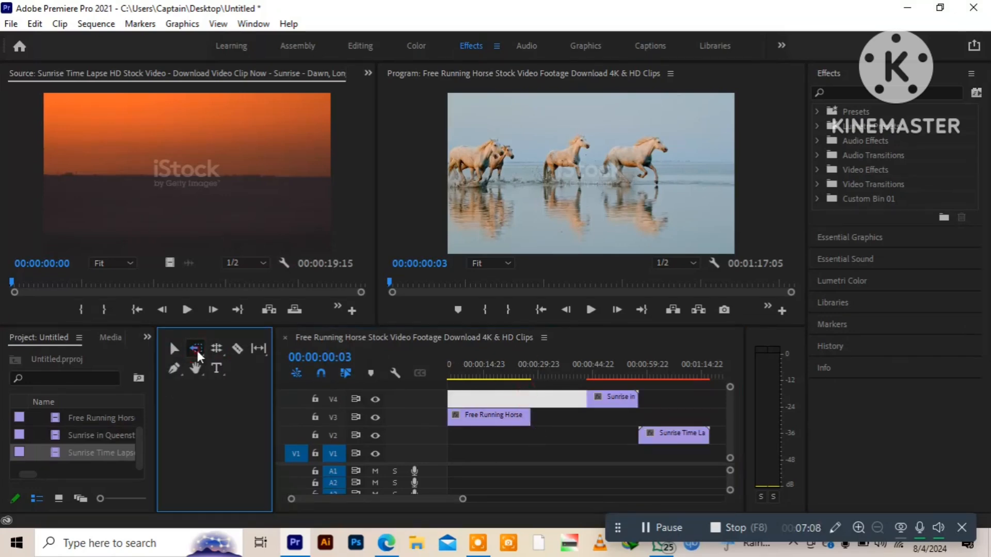
{"action": "left_click", "coordinate": [241, 363]}
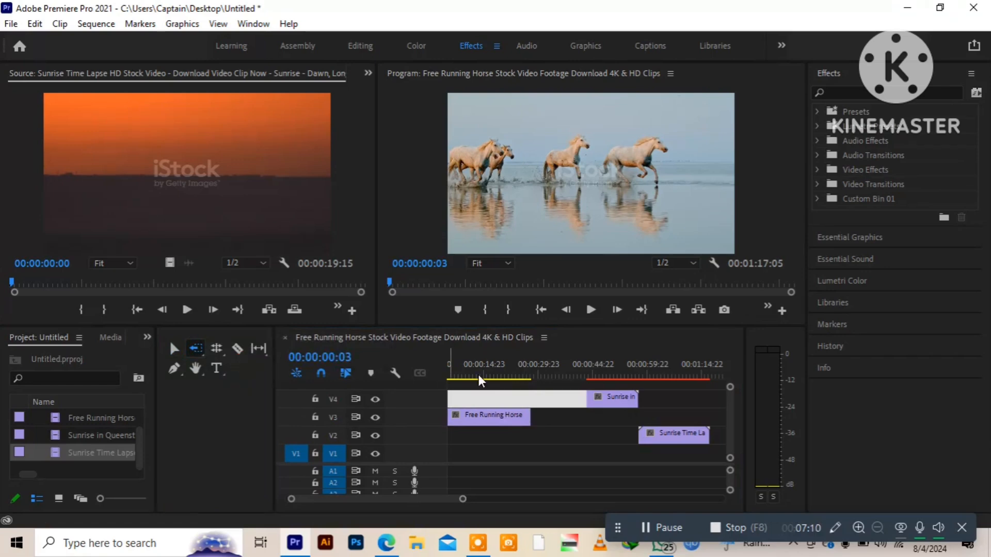
{"action": "left_click", "coordinate": [674, 431]}
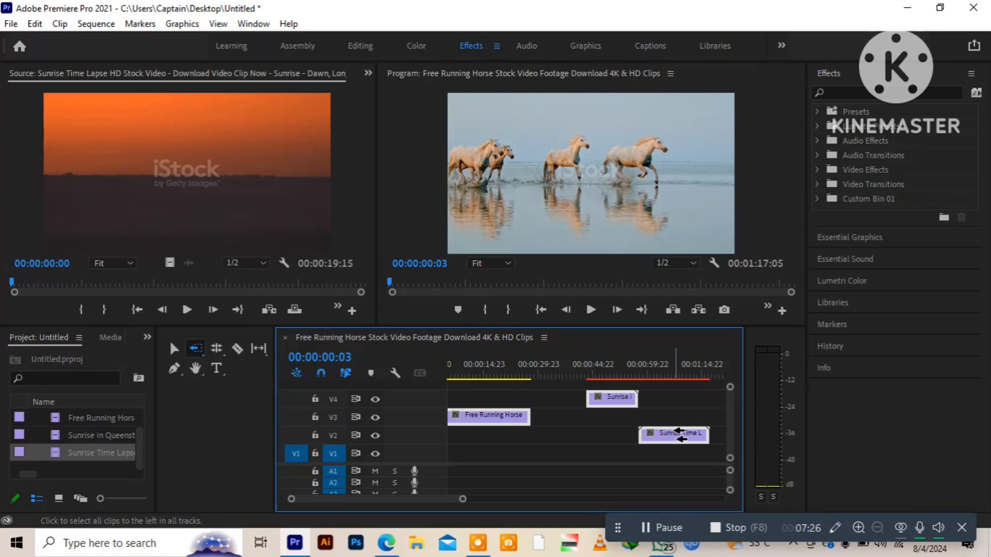
View the Ripple Edit, Rolling Edit and Rate Stretch tool variants.
{"action": "left_click", "coordinate": [212, 353]}
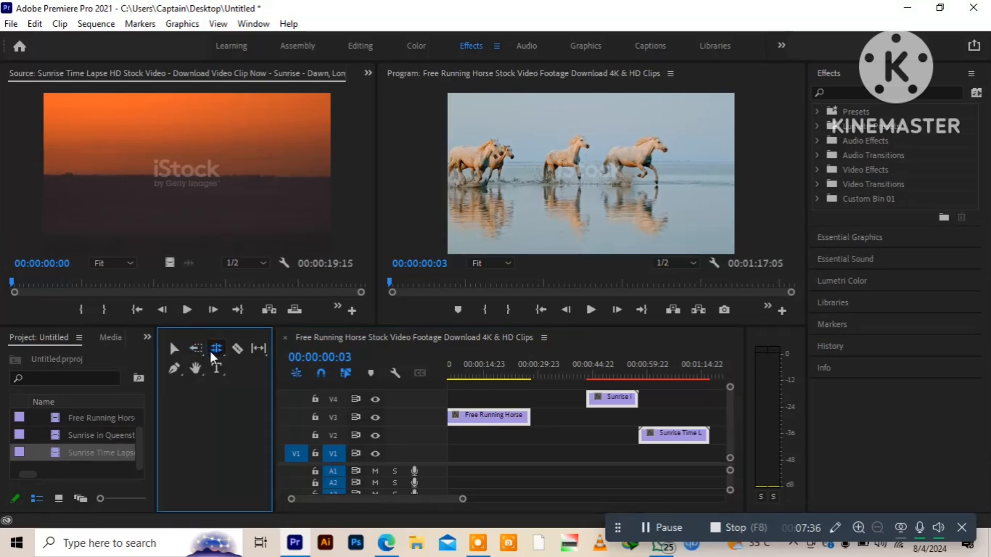
{"action": "left_click", "coordinate": [211, 355]}
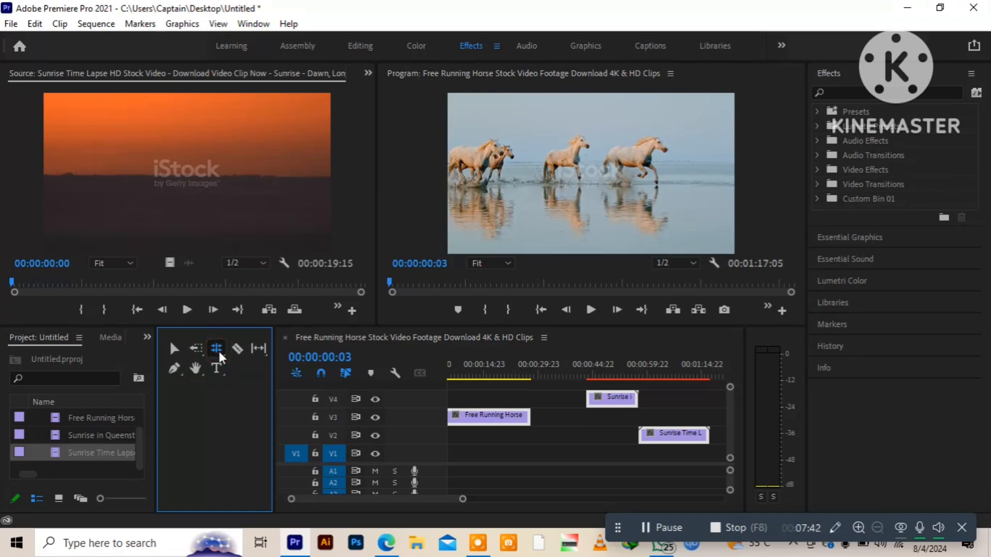
{"action": "left_click", "coordinate": [222, 349]}
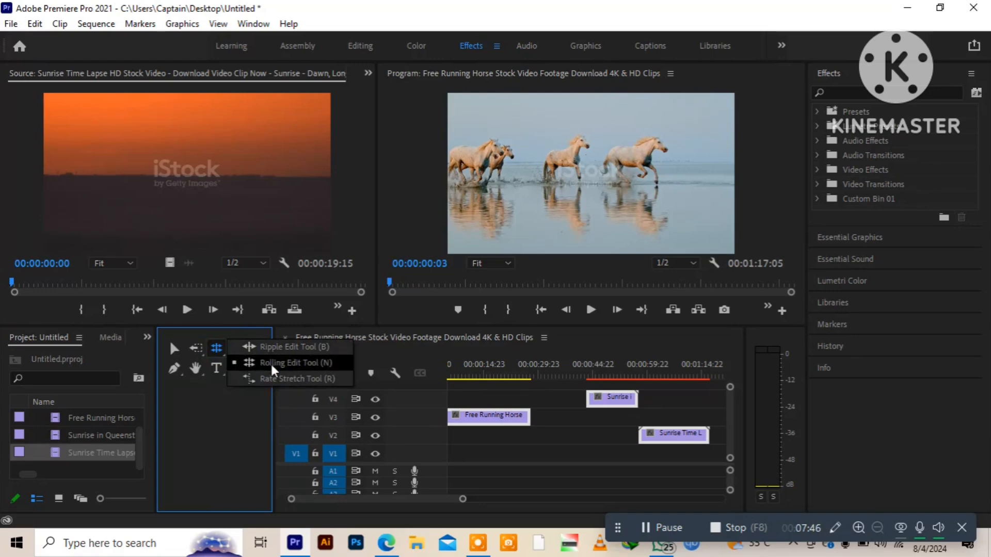
{"action": "left_click", "coordinate": [236, 433]}
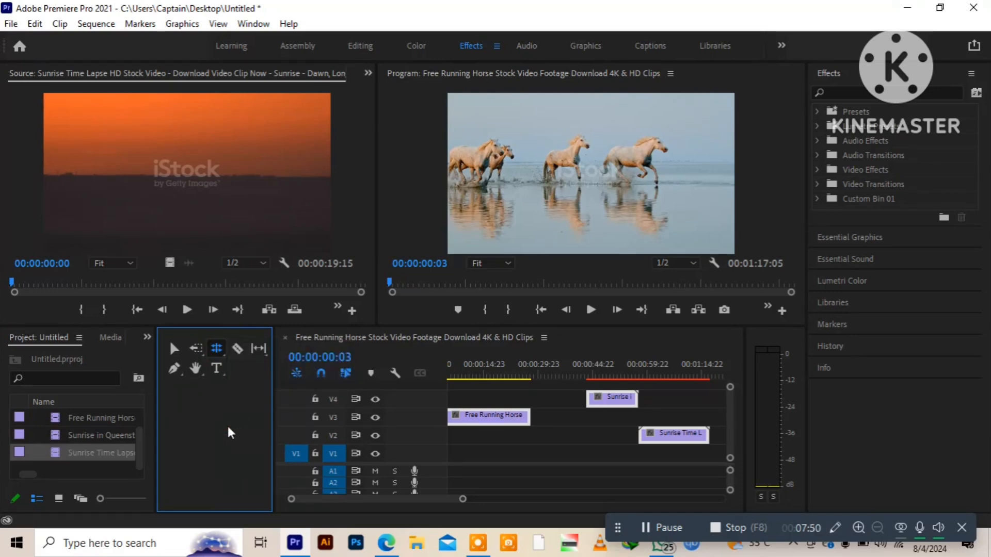
Deselect the clips and place the Queenstown and Sunrise Time Lapse clips end to end after the horse clip on V3.
{"action": "left_click", "coordinate": [173, 350]}
{"action": "left_click", "coordinate": [541, 437]}
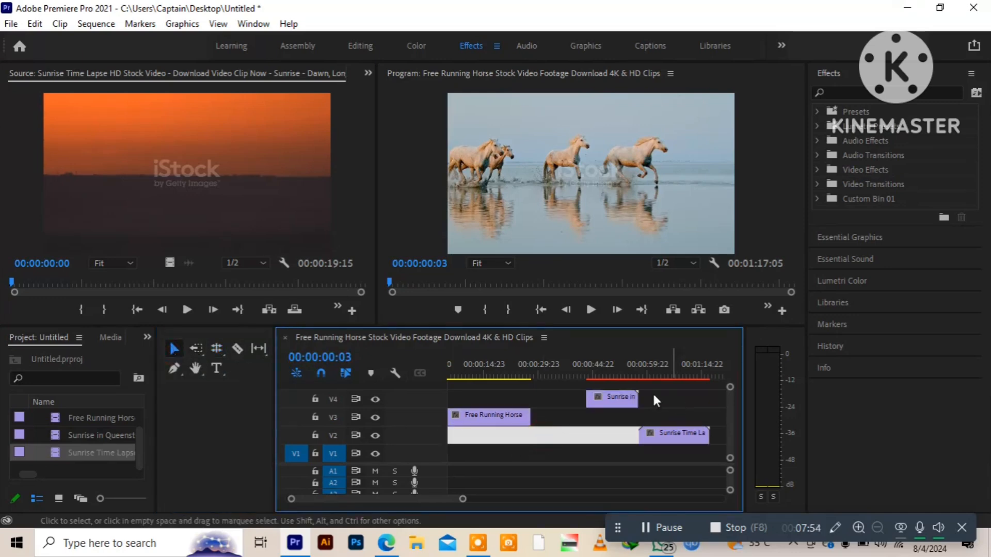
{"action": "left_click_drag", "start_coordinate": [619, 399], "coordinate": [562, 422]}
{"action": "left_click_drag", "start_coordinate": [653, 432], "coordinate": [599, 417]}
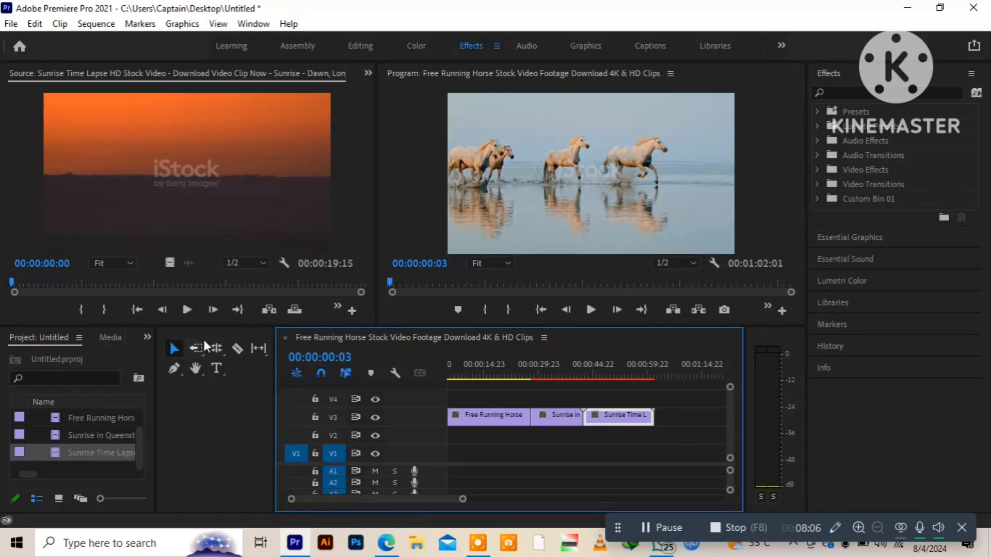
Roll the cut between the horse and Queenstown clips earlier and back out to about 00:00:29:22 with the Rolling Edit Tool.
{"action": "left_click", "coordinate": [212, 350]}
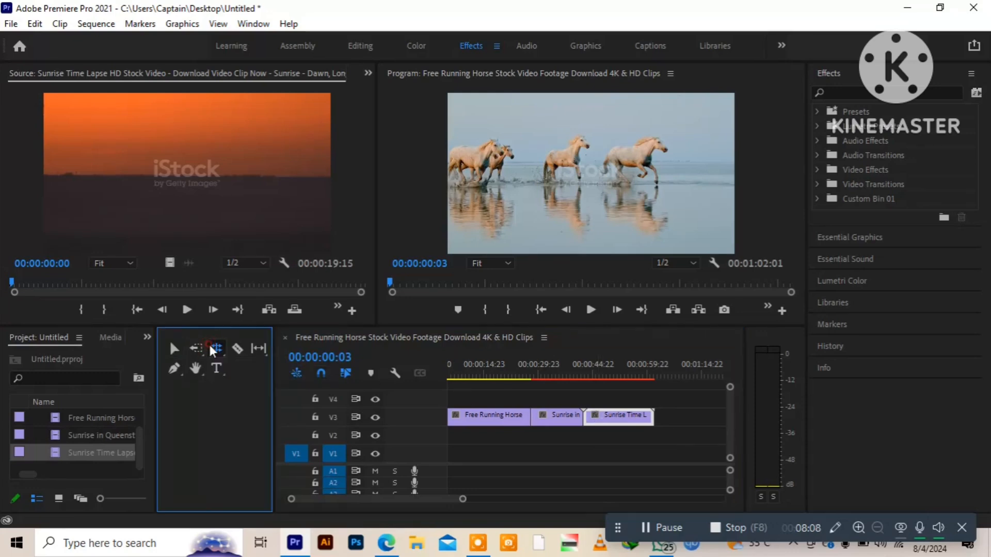
{"action": "left_click", "coordinate": [217, 348]}
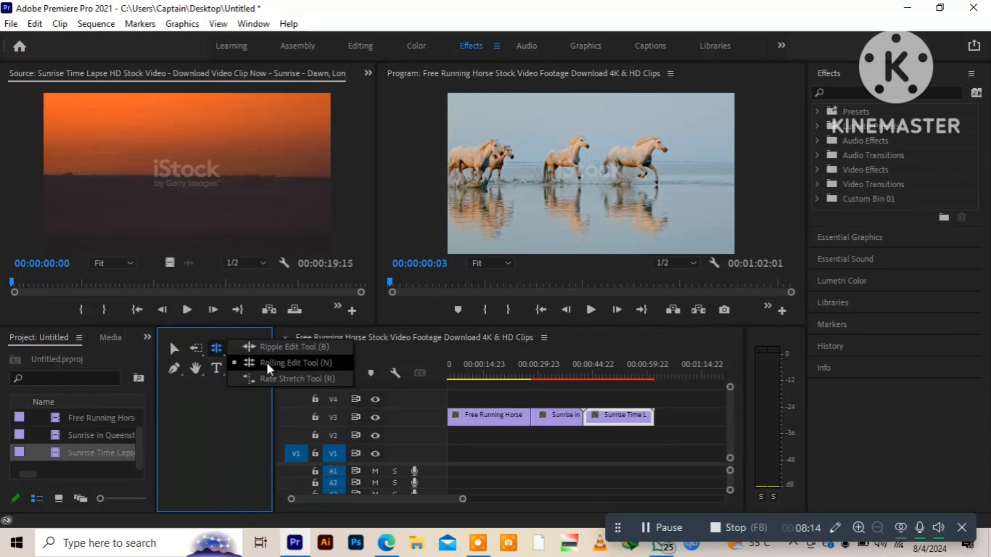
{"action": "left_click", "coordinate": [281, 361]}
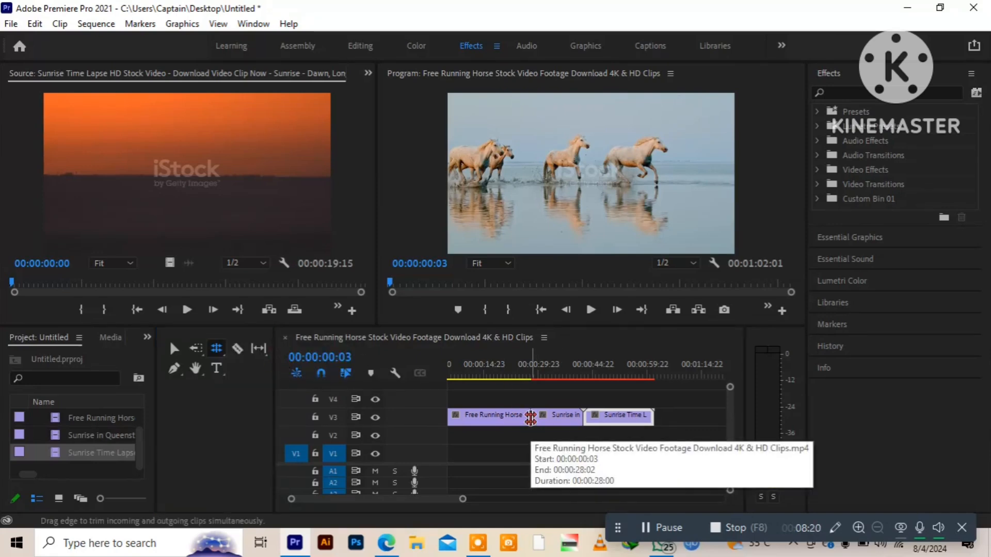
{"action": "left_click_drag", "start_coordinate": [531, 419], "coordinate": [504, 423]}
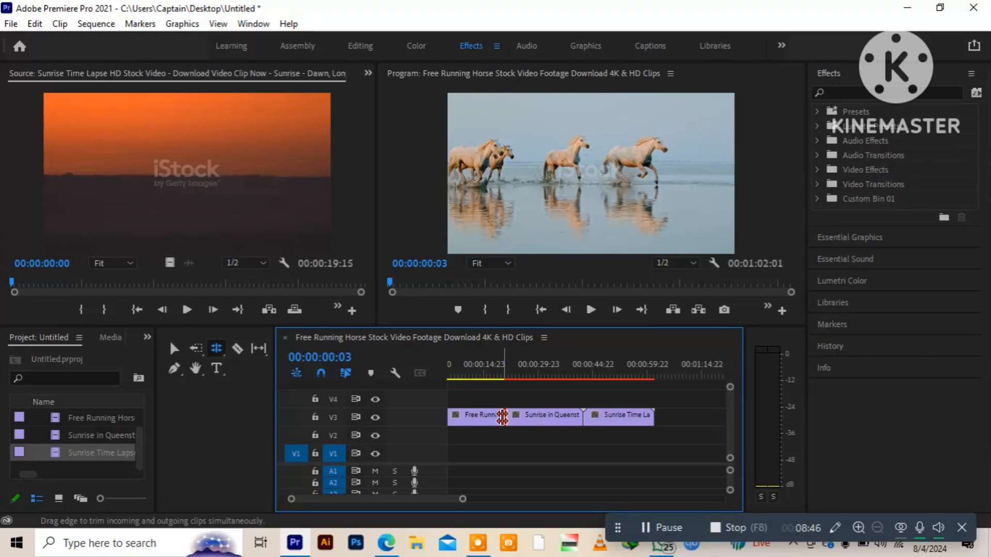
{"action": "left_click_drag", "start_coordinate": [504, 417], "coordinate": [538, 416]}
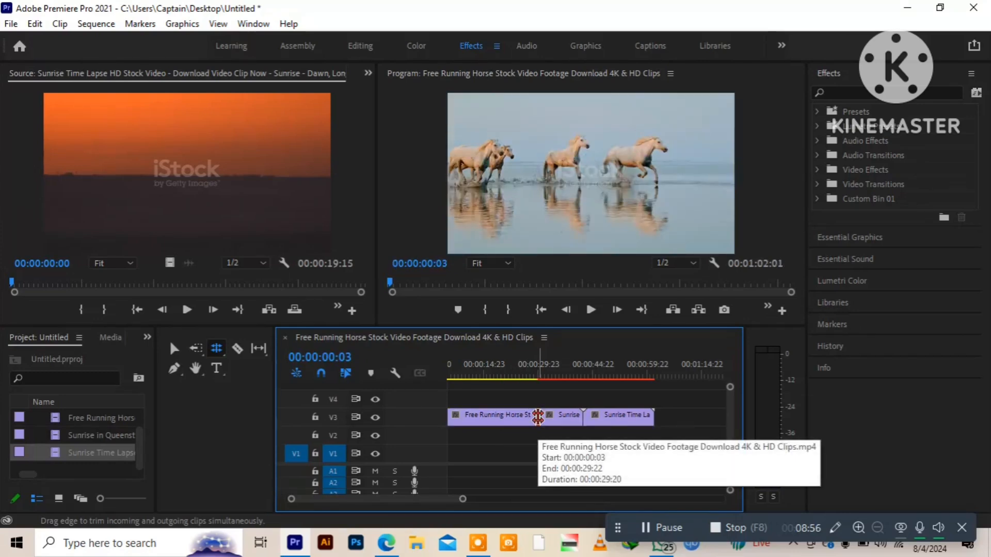
Trim the horse clip's end to about 00:00:19:08 with the Selection Tool and move the two sunrise clips up against it.
{"action": "left_click", "coordinate": [175, 350]}
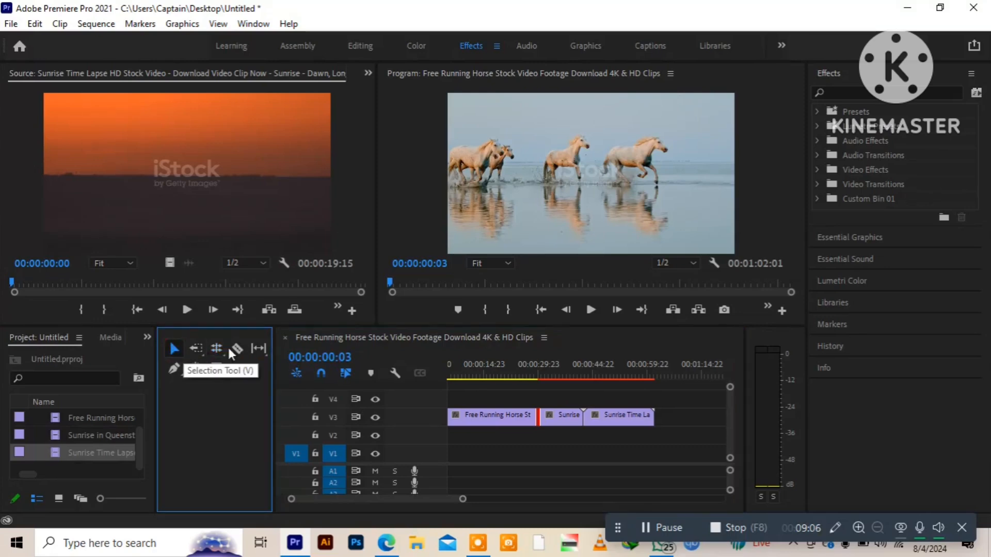
{"action": "left_click_drag", "start_coordinate": [534, 419], "coordinate": [495, 424]}
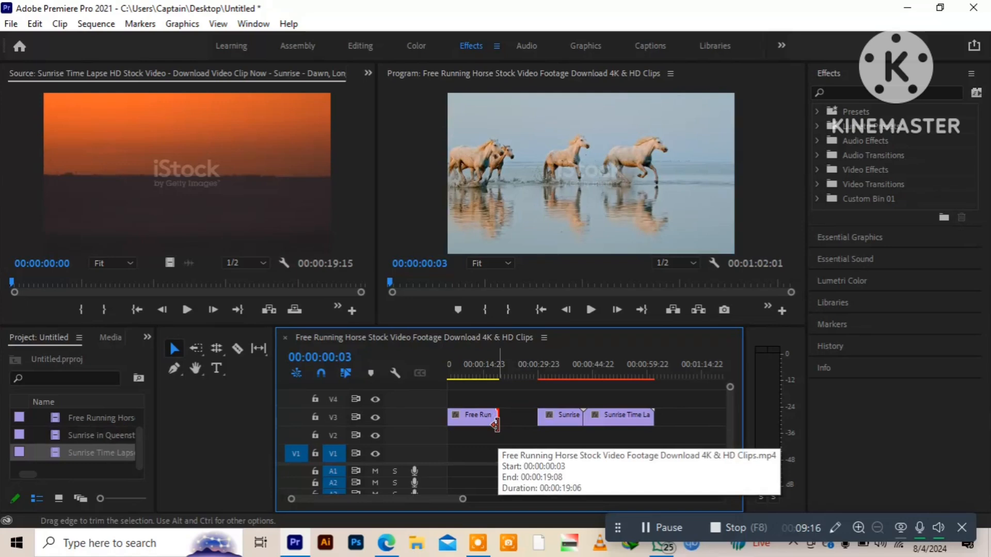
{"action": "left_click", "coordinate": [174, 348]}
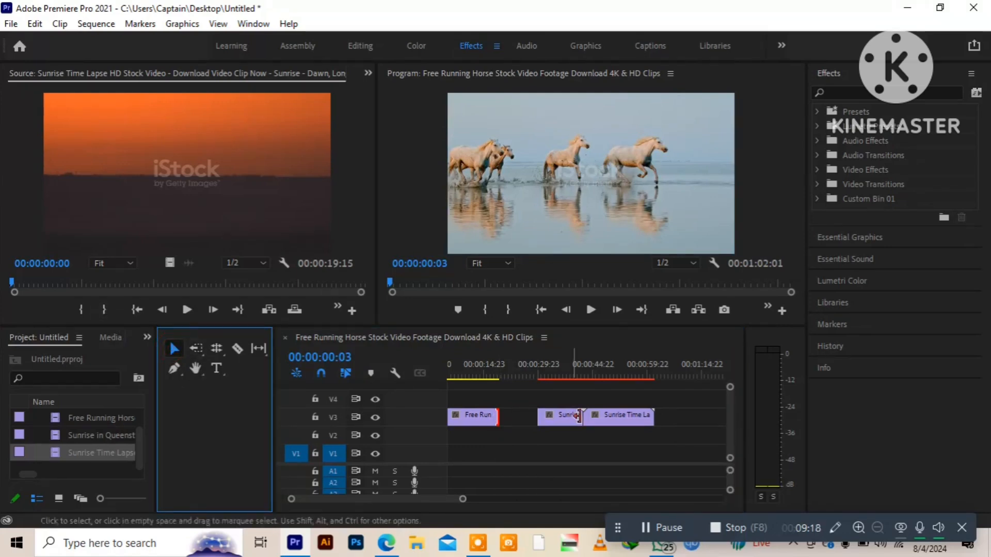
{"action": "mouse_move", "coordinate": [571, 414]}
{"action": "left_mouse_down"}
{"action": "mouse_move", "coordinate": [532, 423]}
{"action": "mouse_move", "coordinate": [597, 417]}
{"action": "mouse_move", "coordinate": [560, 419]}
{"action": "left_mouse_up"}
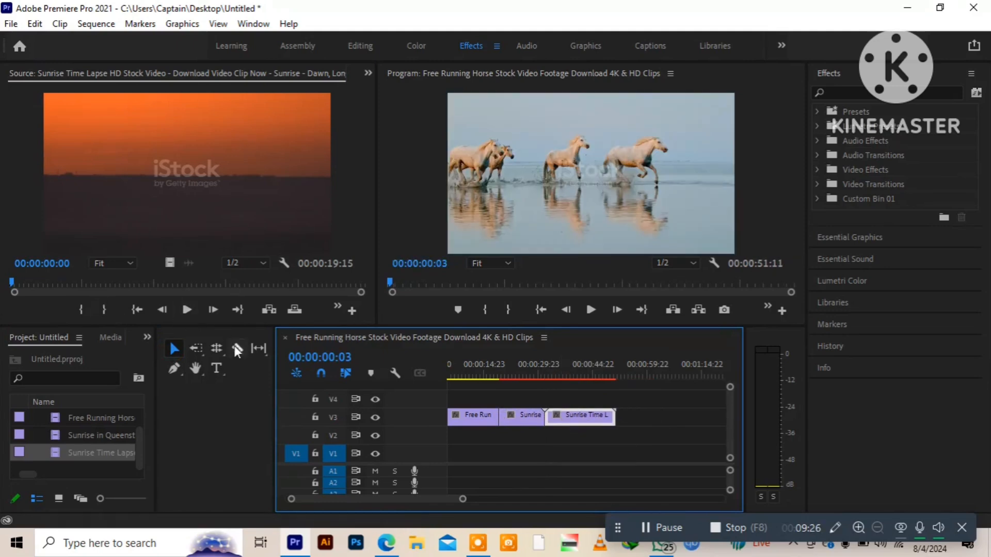
Roll the cut between the horse and Queenstown clips later, then back to about 00:00:25:09, with the Rolling Edit Tool.
{"action": "left_click", "coordinate": [219, 347]}
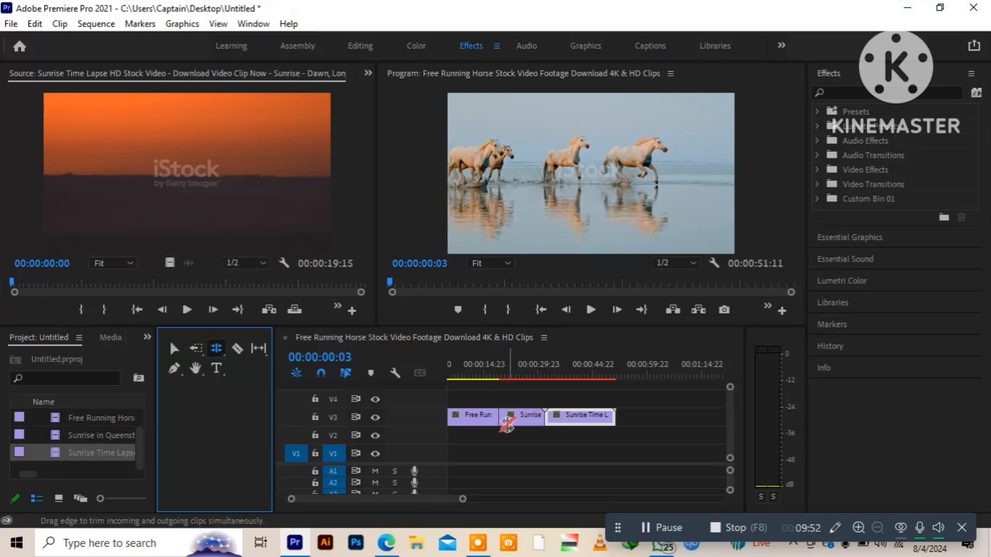
{"action": "left_click_drag", "start_coordinate": [498, 419], "coordinate": [534, 422]}
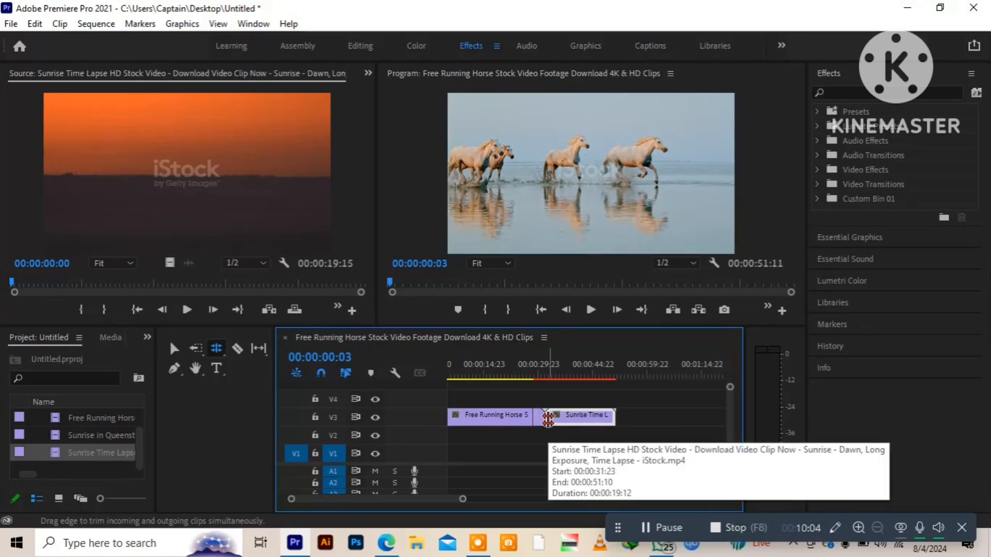
{"action": "left_click_drag", "start_coordinate": [547, 419], "coordinate": [524, 422]}
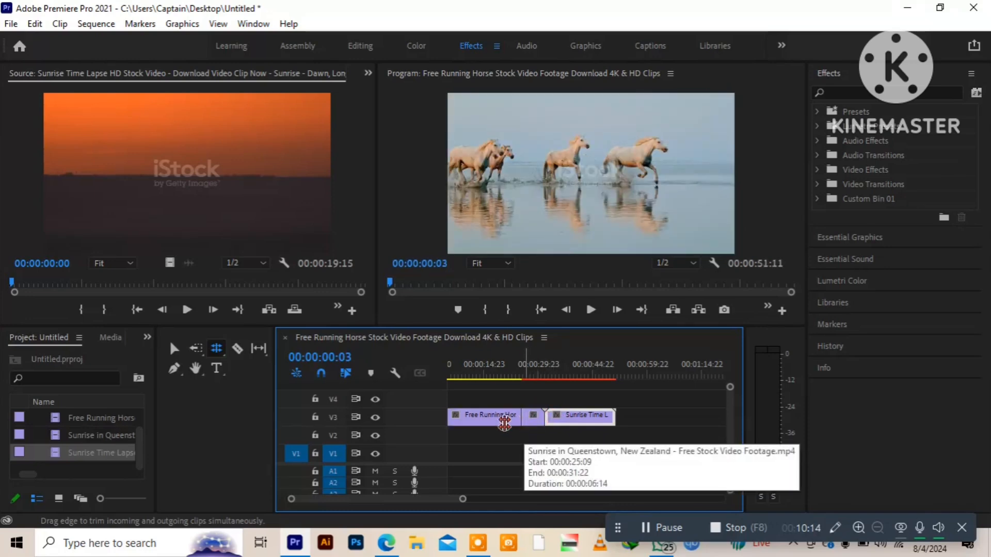
Extend the Queenstown clip's start with the Ripple Edit Tool to a sequence duration of 00:01:13:07, and try ripple-trimming the Sunrise Time Lapse clip's edges.
{"action": "left_click", "coordinate": [220, 347]}
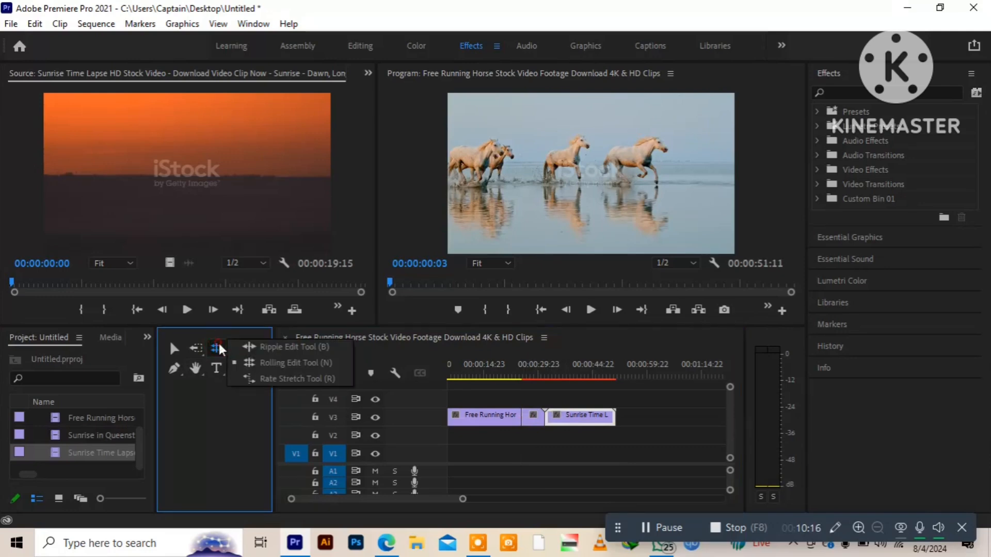
{"action": "left_click", "coordinate": [274, 347]}
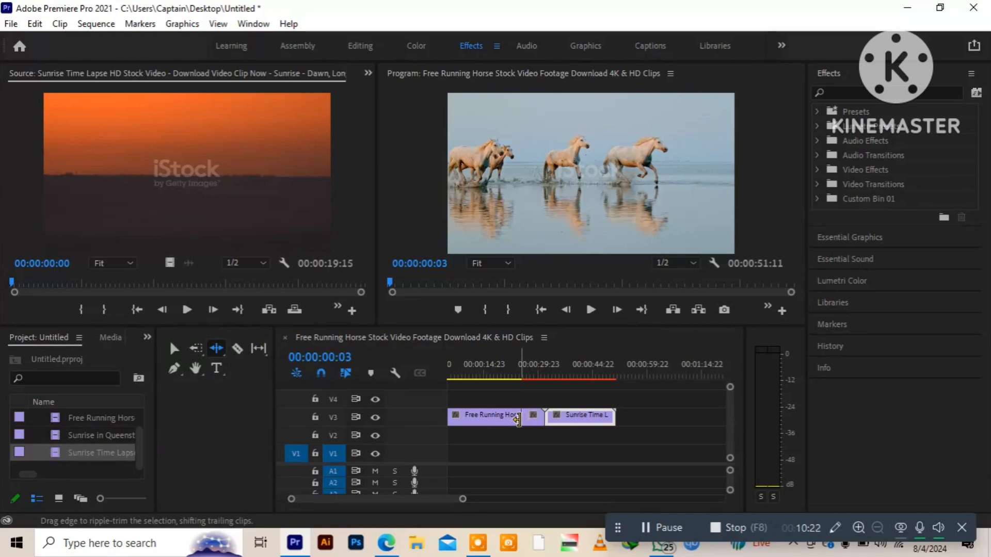
{"action": "left_click_drag", "start_coordinate": [524, 416], "coordinate": [494, 421]}
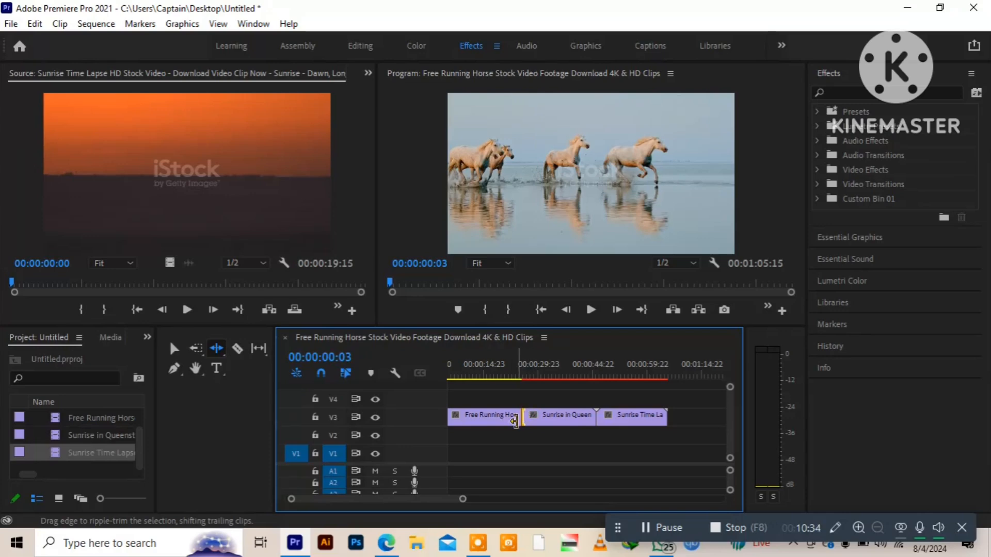
{"action": "left_click_drag", "start_coordinate": [524, 415], "coordinate": [491, 420]}
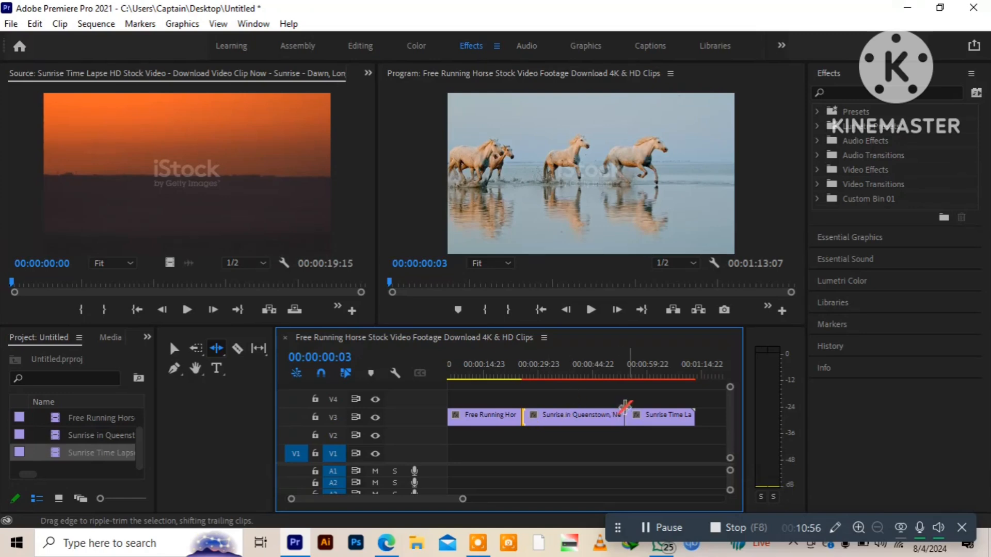
{"action": "left_click_drag", "start_coordinate": [623, 419], "coordinate": [605, 423]}
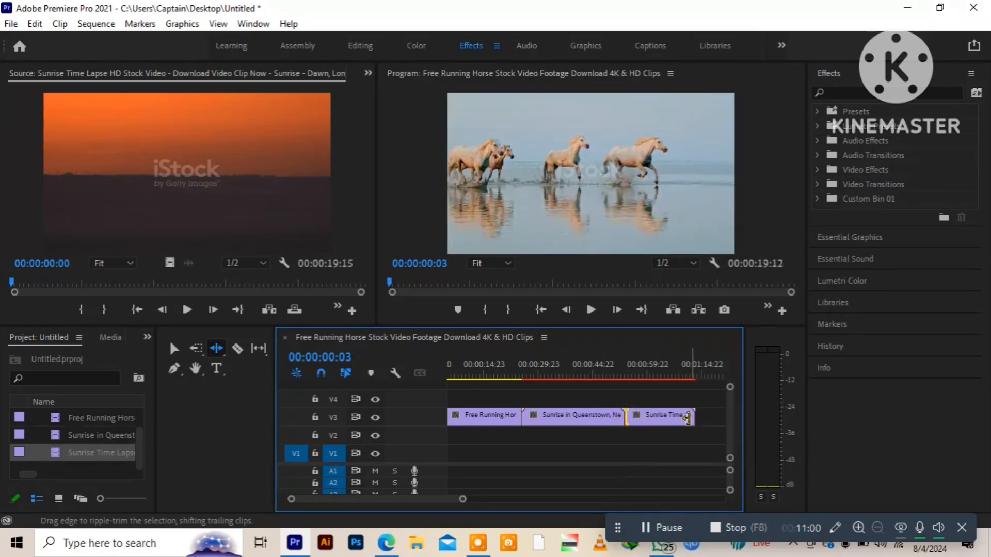
{"action": "left_click_drag", "start_coordinate": [693, 418], "coordinate": [705, 421]}
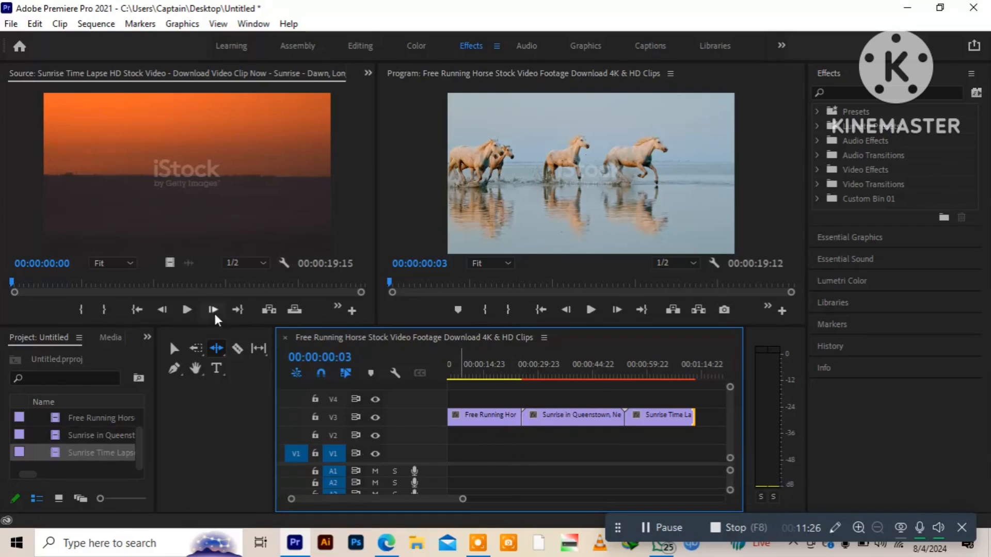
Split the Queenstown clip at two points with the Razor Tool, isolating a short piece in its middle.
{"action": "left_click", "coordinate": [239, 348]}
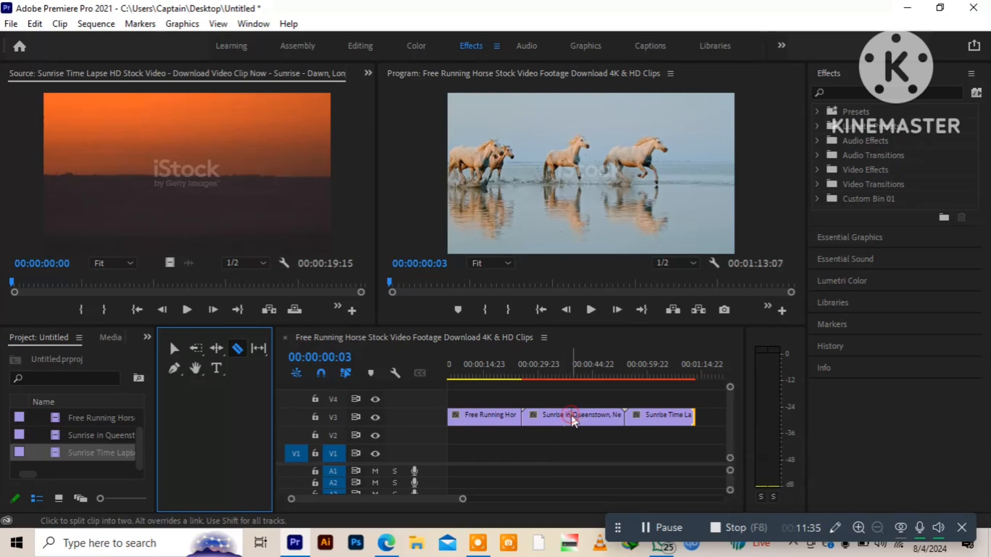
{"action": "left_click", "coordinate": [572, 416]}
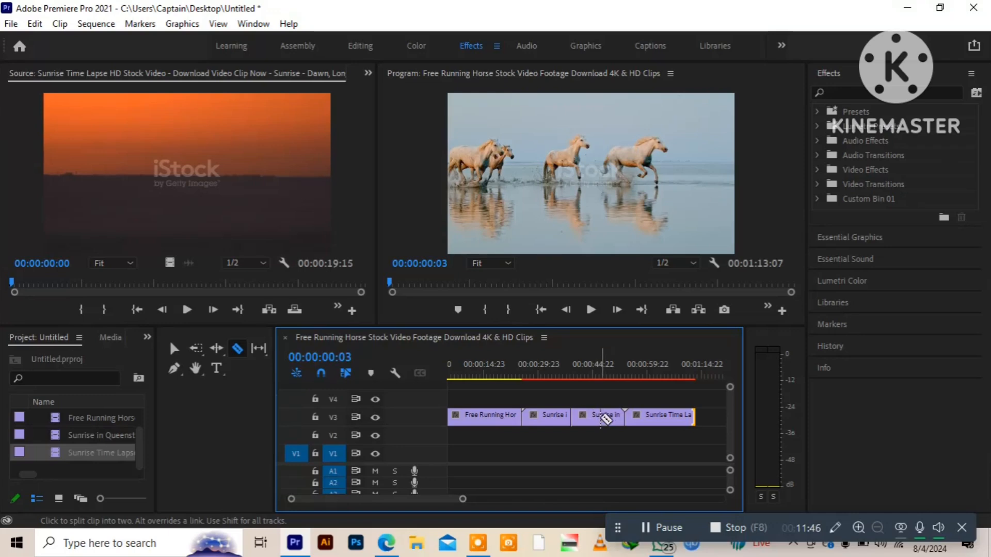
{"action": "left_click", "coordinate": [589, 418]}
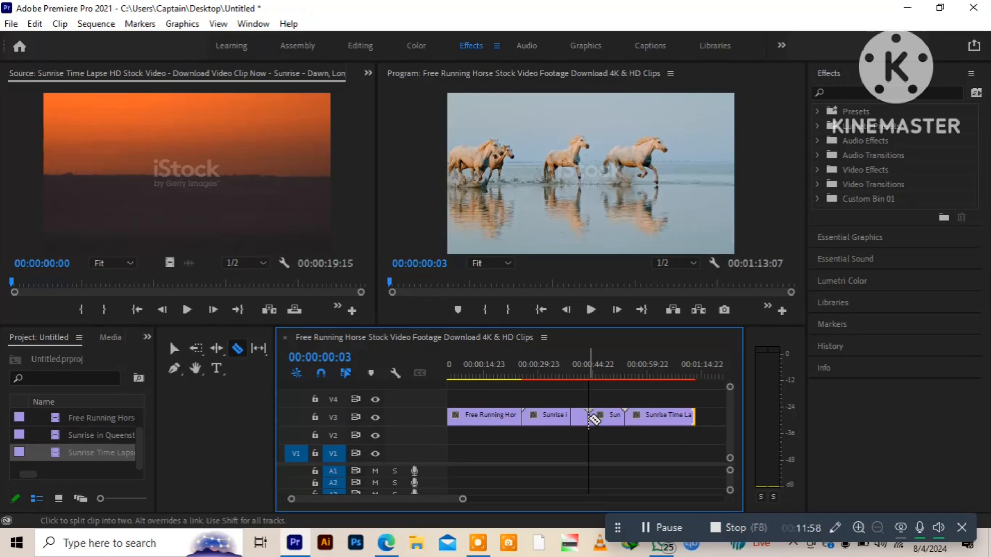
Cut the short middle piece of the Queenstown clip out of V3, leaving a gap between the remaining pieces.
{"action": "left_click", "coordinate": [175, 350]}
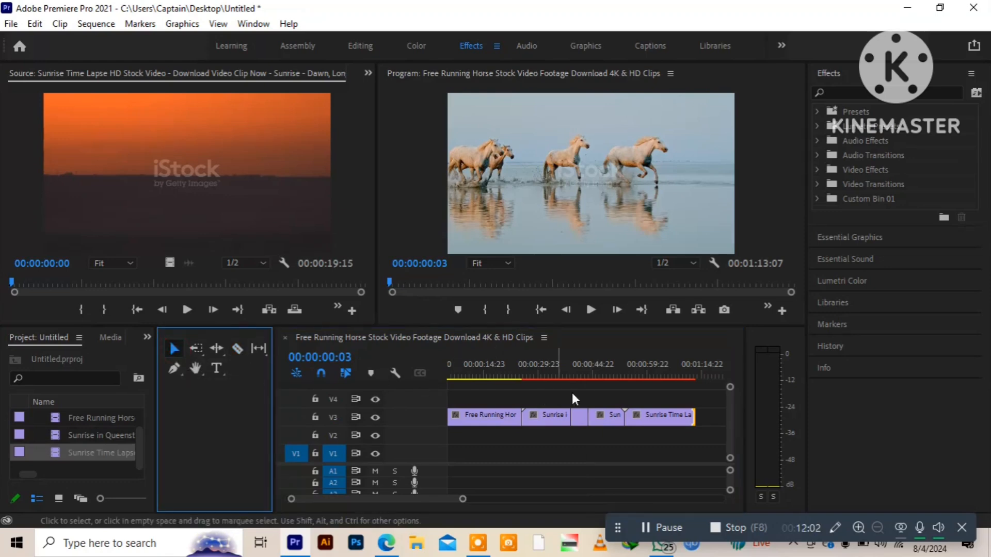
{"action": "left_click", "coordinate": [576, 417]}
{"action": "right_click", "coordinate": [575, 417]}
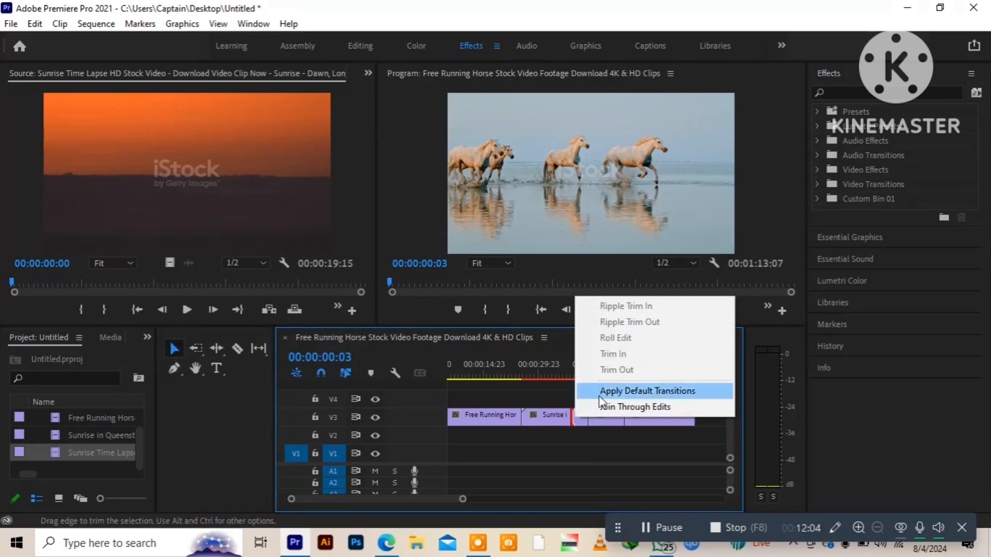
{"action": "left_click", "coordinate": [174, 351]}
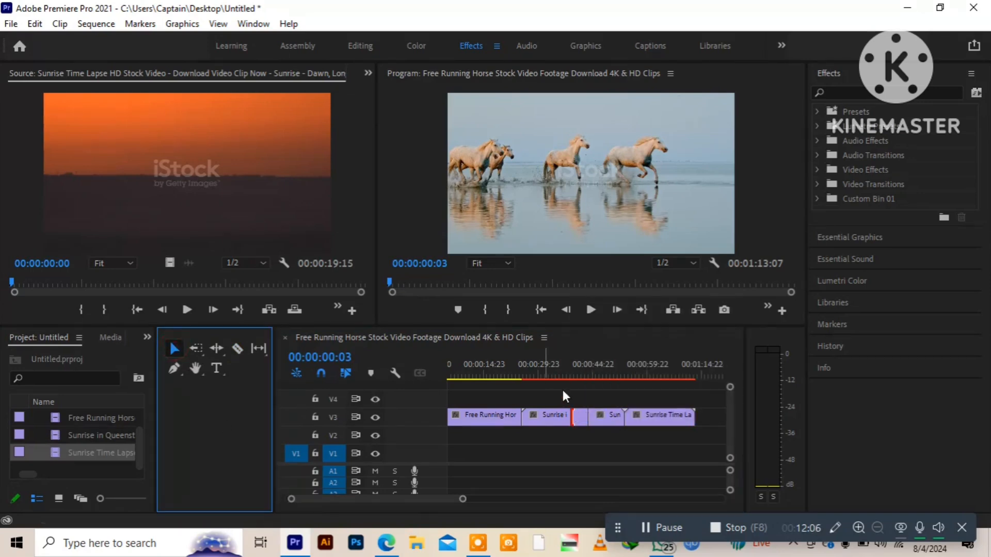
{"action": "left_click", "coordinate": [580, 411]}
{"action": "right_click", "coordinate": [579, 410]}
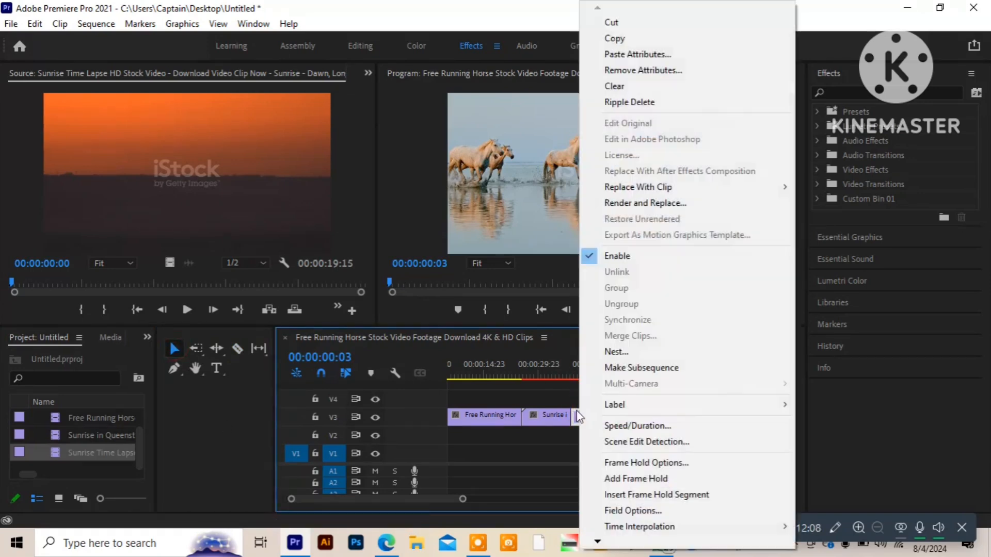
{"action": "left_click", "coordinate": [616, 29]}
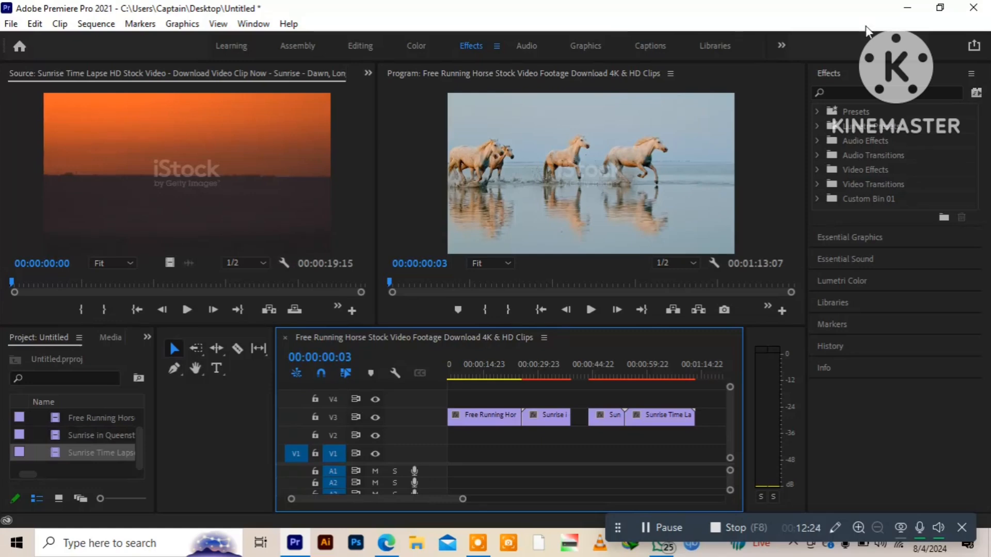
Slide the first Queenstown piece earlier, later against the second piece, and partly back again with the Slide Tool.
{"action": "left_click", "coordinate": [259, 348]}
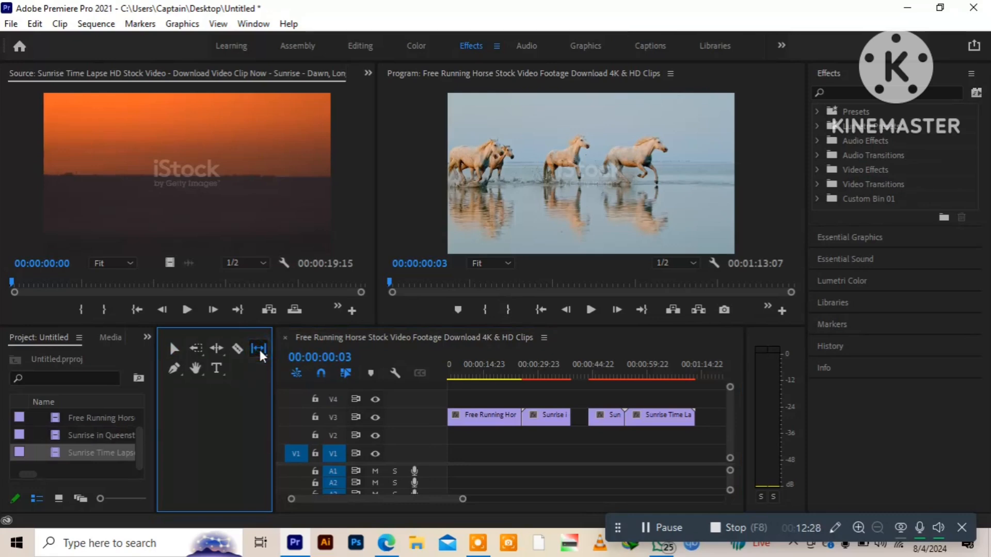
{"action": "left_click", "coordinate": [259, 348]}
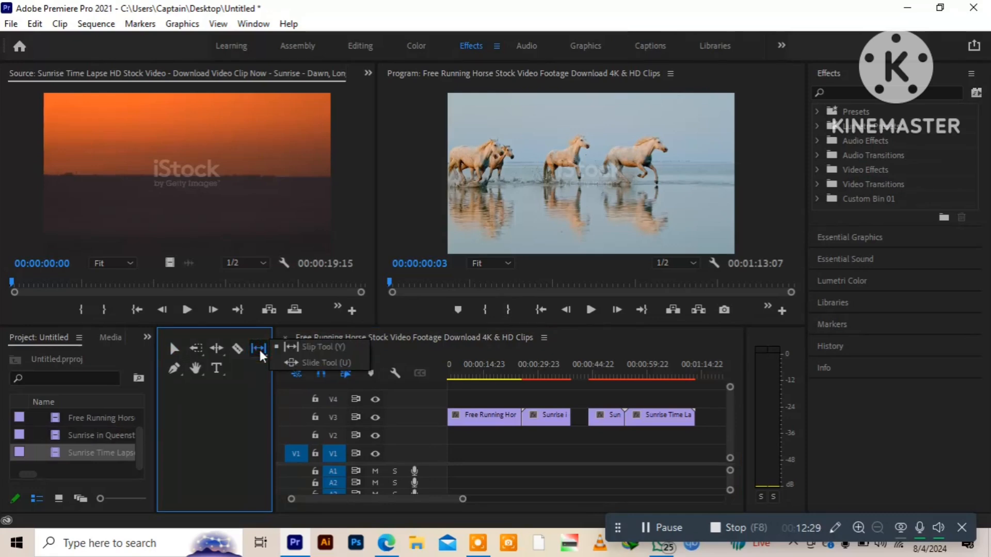
{"action": "left_click", "coordinate": [308, 358]}
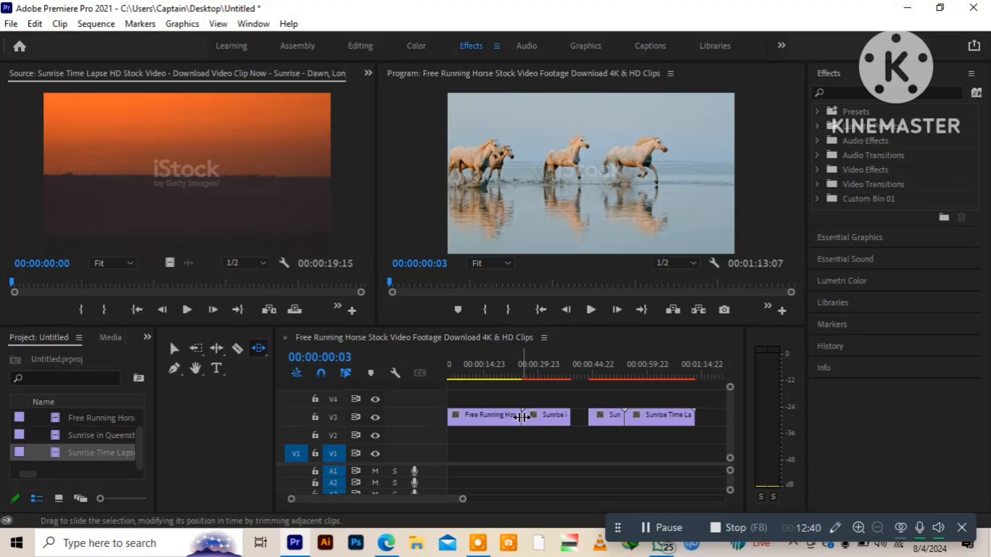
{"action": "left_click_drag", "start_coordinate": [522, 417], "coordinate": [493, 417]}
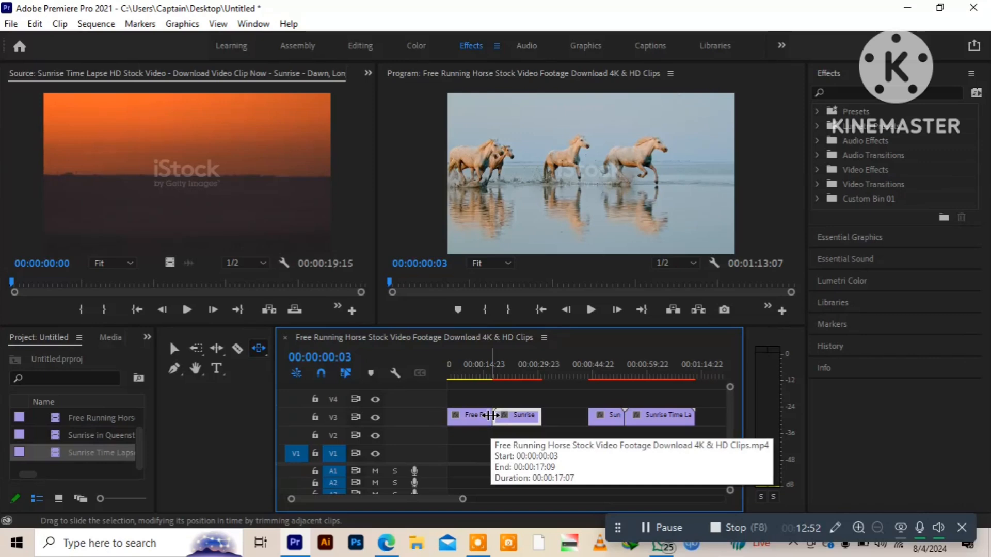
{"action": "left_click_drag", "start_coordinate": [491, 416], "coordinate": [472, 421]}
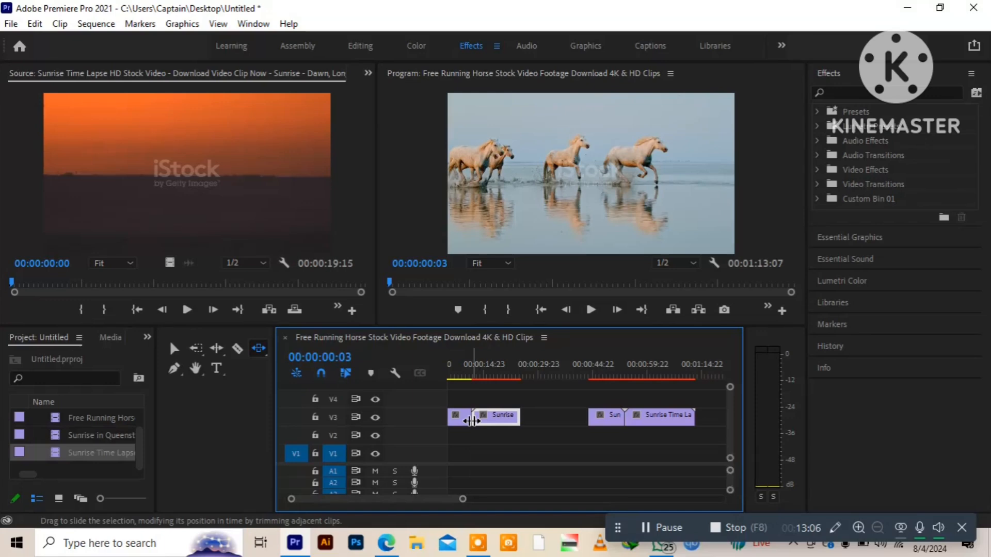
{"action": "left_click_drag", "start_coordinate": [471, 420], "coordinate": [494, 421]}
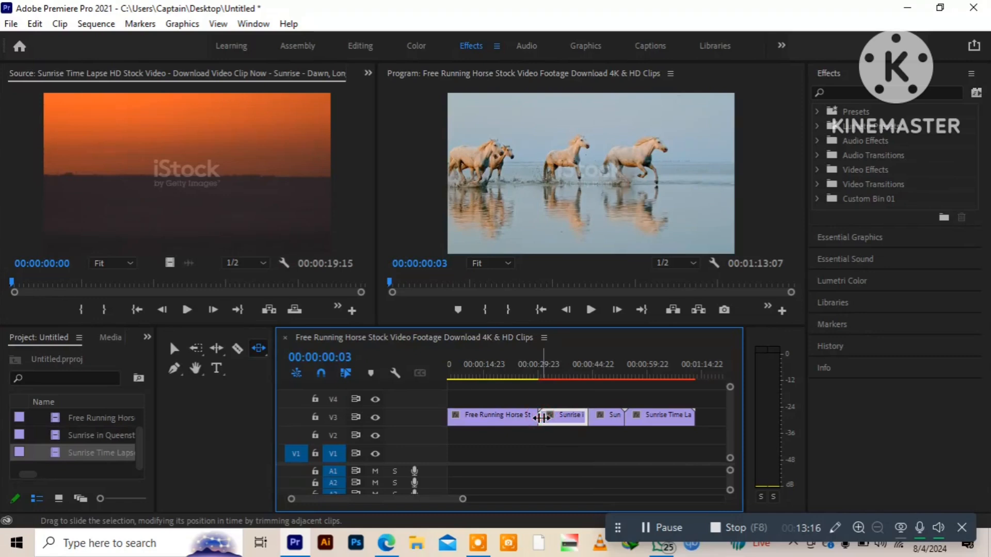
{"action": "left_click_drag", "start_coordinate": [537, 424], "coordinate": [514, 421]}
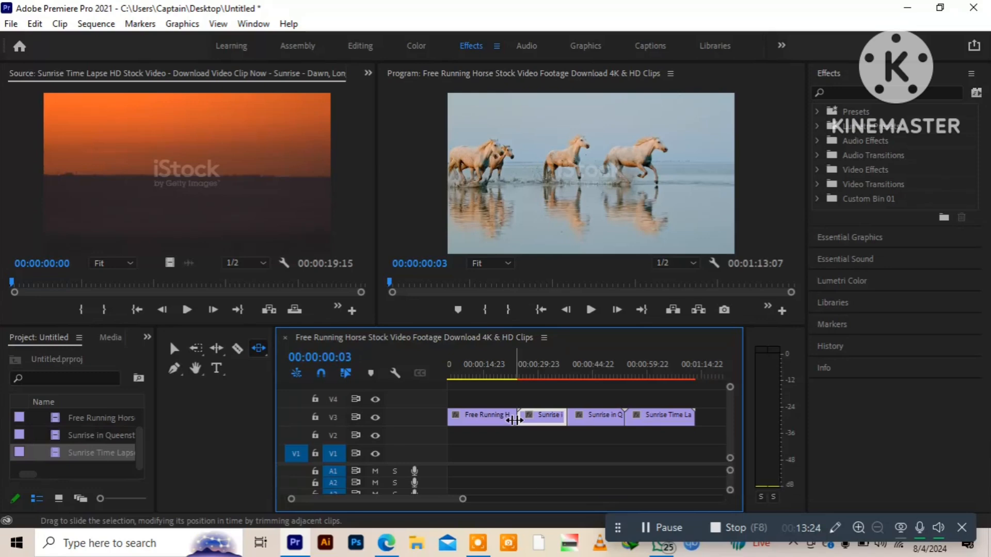
Slide the horse clip later up to the second Queenstown piece, and slide the short piece after the horse clip earlier.
{"action": "left_click_drag", "start_coordinate": [508, 420], "coordinate": [568, 415]}
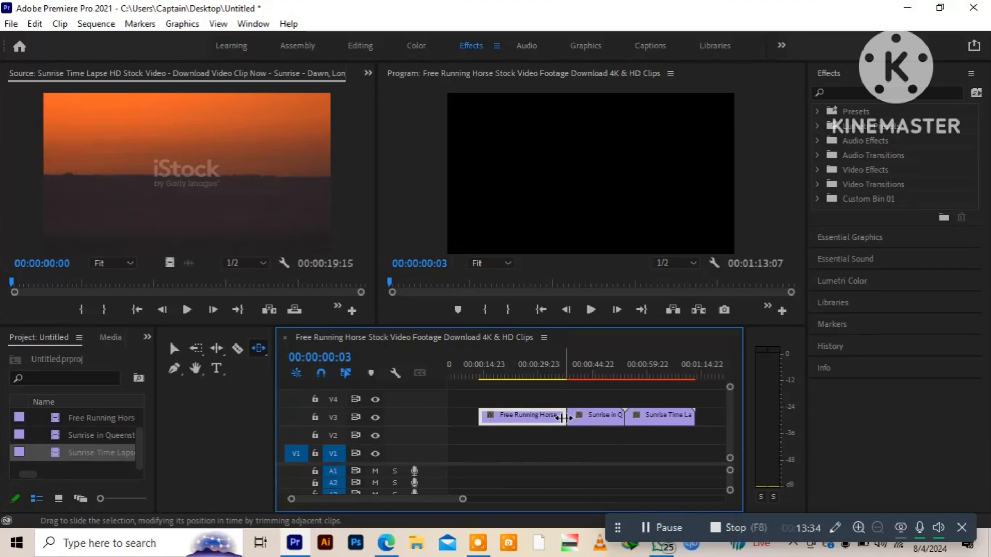
{"action": "left_click_drag", "start_coordinate": [571, 416], "coordinate": [537, 420]}
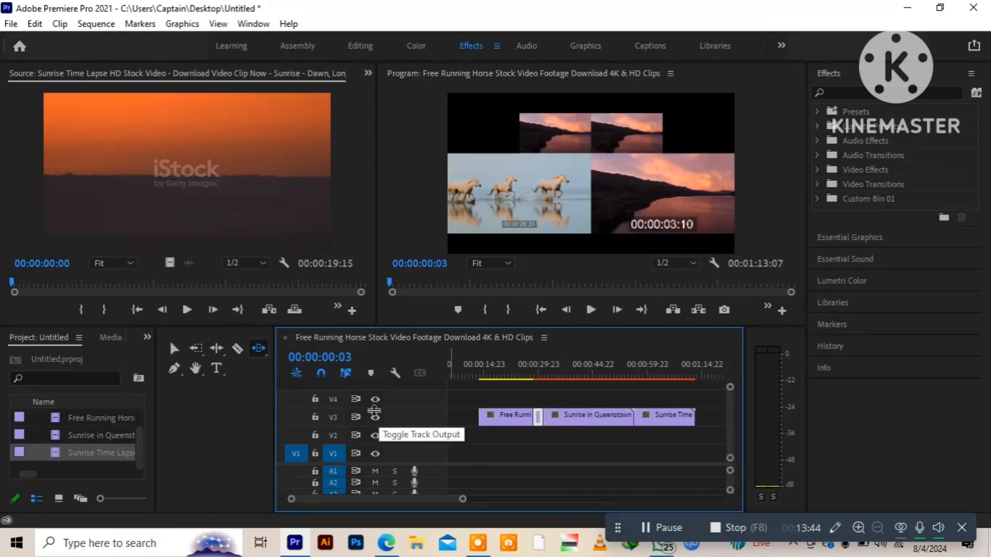
Try slipping the horse clip's footage within its fixed position using the Slip Tool.
{"action": "left_click", "coordinate": [263, 349]}
{"action": "left_click", "coordinate": [261, 348]}
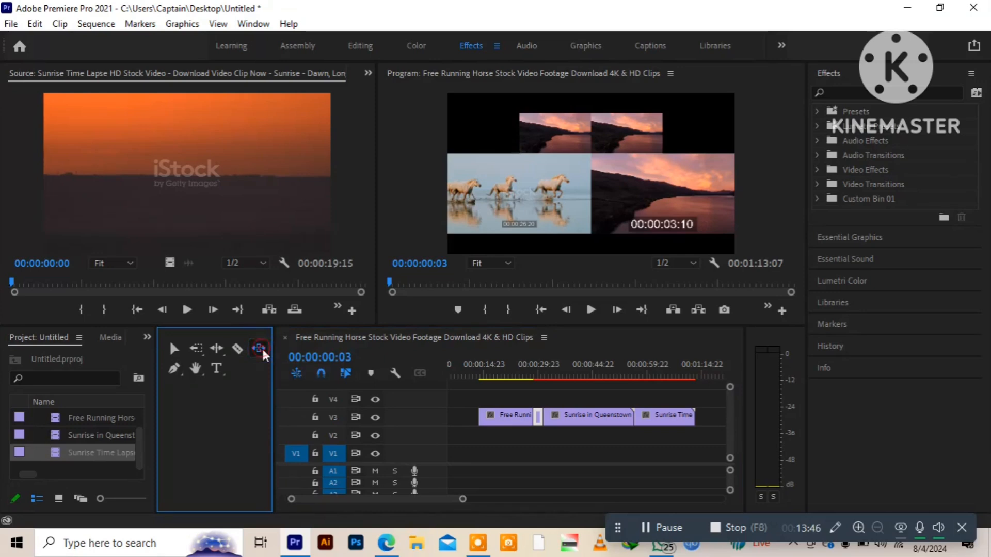
{"action": "left_click", "coordinate": [262, 348]}
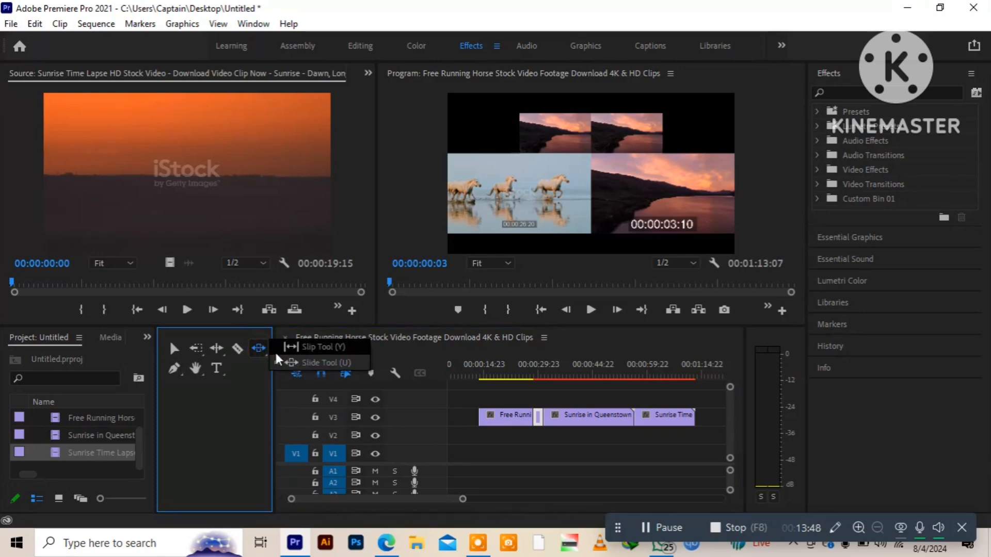
{"action": "left_click", "coordinate": [283, 348]}
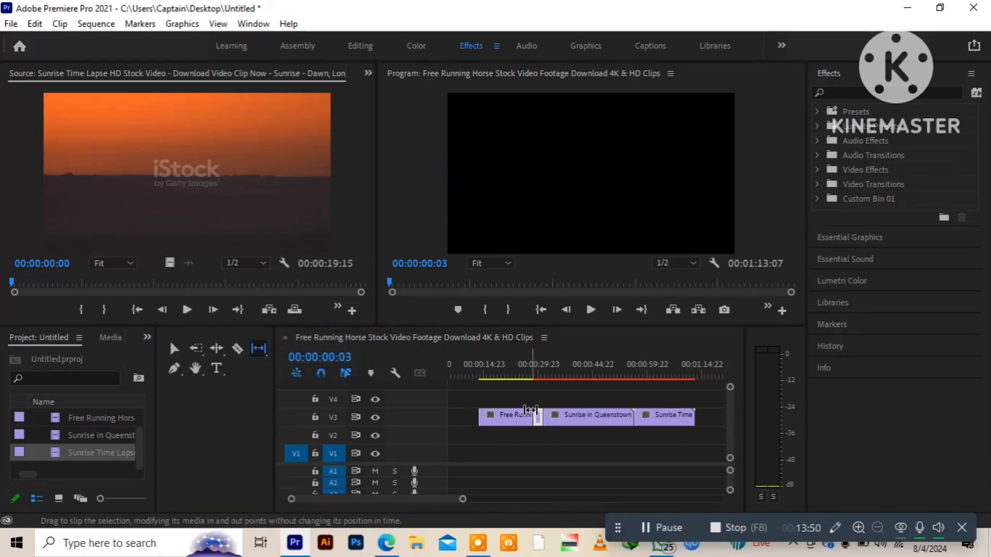
{"action": "left_click_drag", "start_coordinate": [525, 419], "coordinate": [496, 416]}
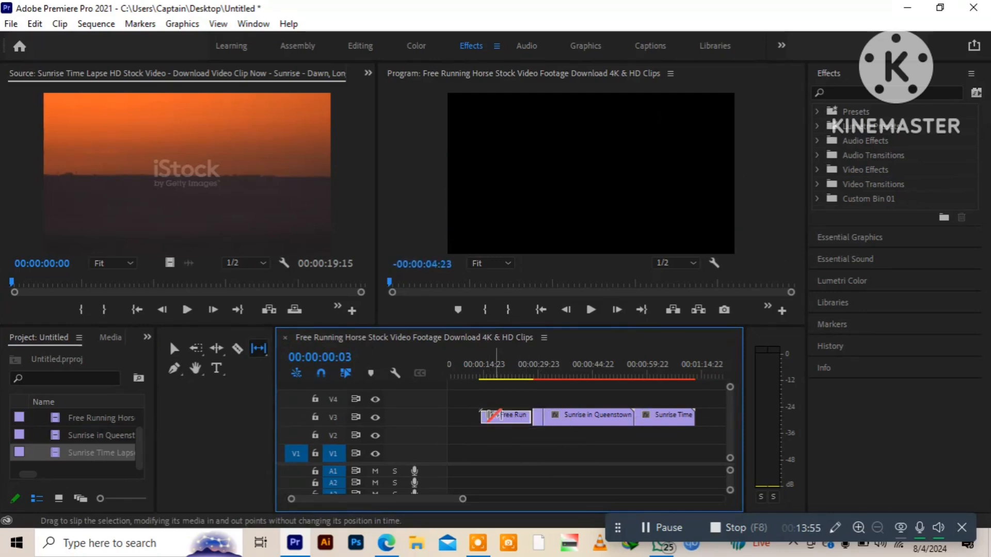
Slip the longer Queenstown clip's footage back and forth to source in and out points of about 00:00:03:10 and 00:00:28:09.
{"action": "left_click", "coordinate": [590, 416]}
{"action": "left_click_drag", "start_coordinate": [590, 417], "coordinate": [618, 415]}
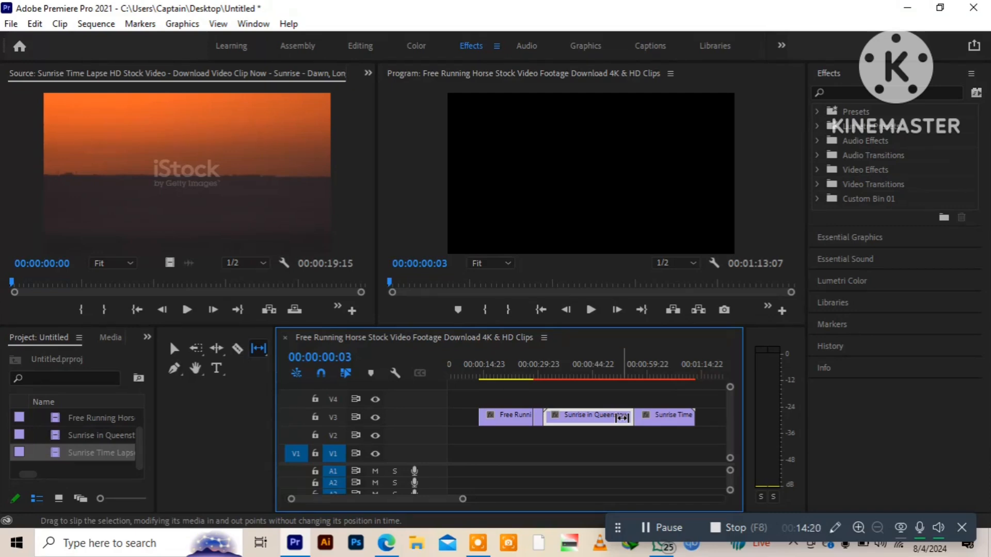
{"action": "left_click_drag", "start_coordinate": [605, 417], "coordinate": [625, 415]}
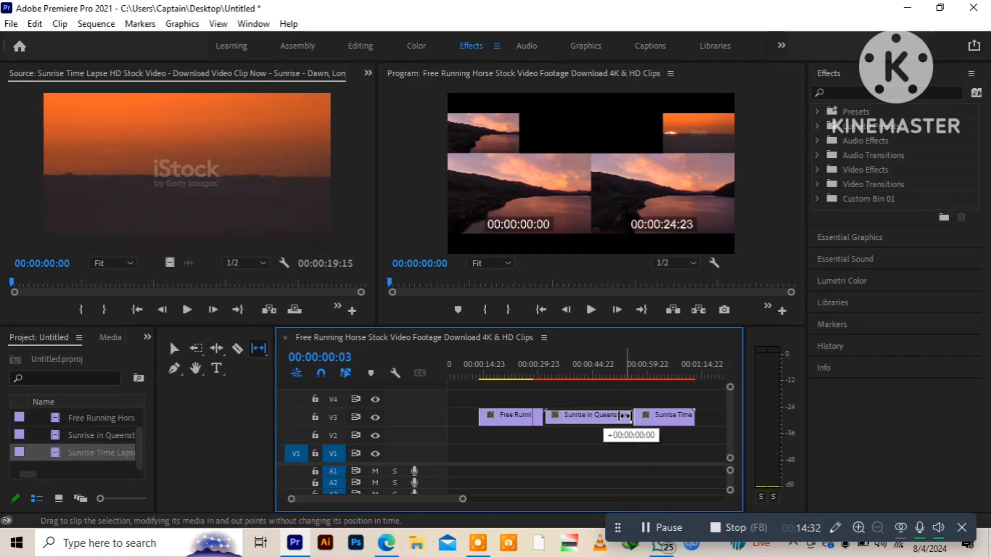
{"action": "left_click_drag", "start_coordinate": [625, 415], "coordinate": [590, 415]}
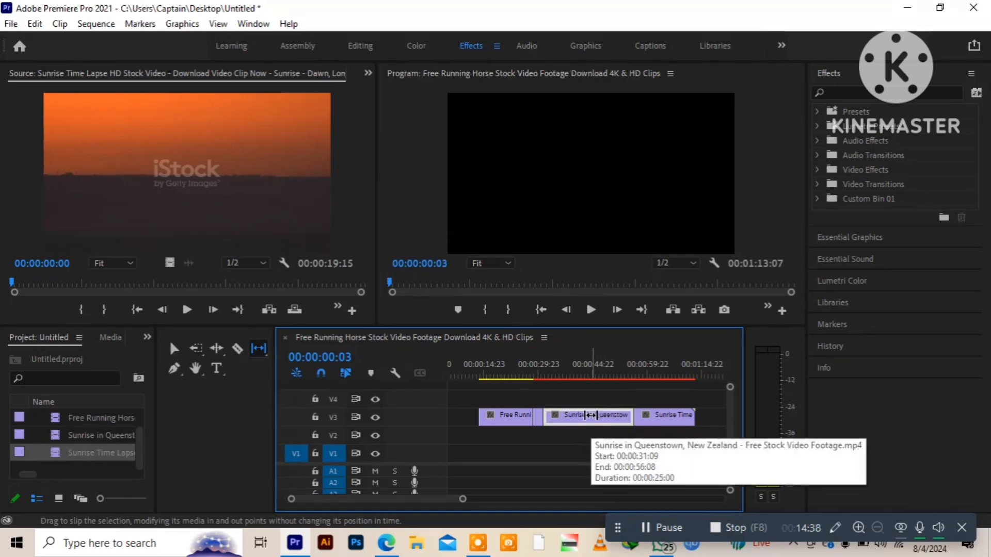
{"action": "mouse_move", "coordinate": [591, 416]}
{"action": "left_mouse_down"}
{"action": "mouse_move", "coordinate": [570, 416]}
{"action": "mouse_move", "coordinate": [613, 415]}
{"action": "mouse_move", "coordinate": [570, 416]}
{"action": "mouse_move", "coordinate": [610, 414]}
{"action": "mouse_move", "coordinate": [585, 415]}
{"action": "left_mouse_up"}
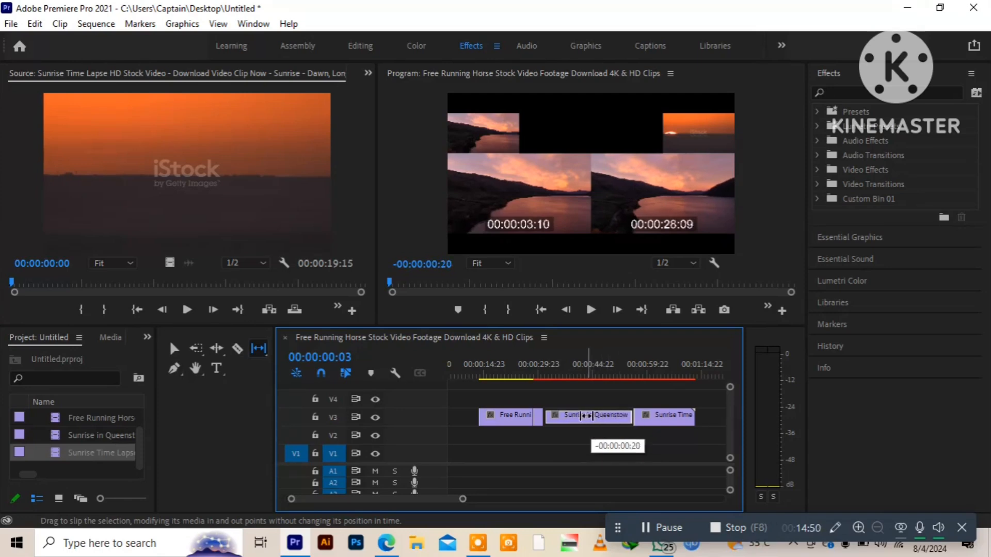
{"action": "left_click_drag", "start_coordinate": [586, 416], "coordinate": [586, 416]}
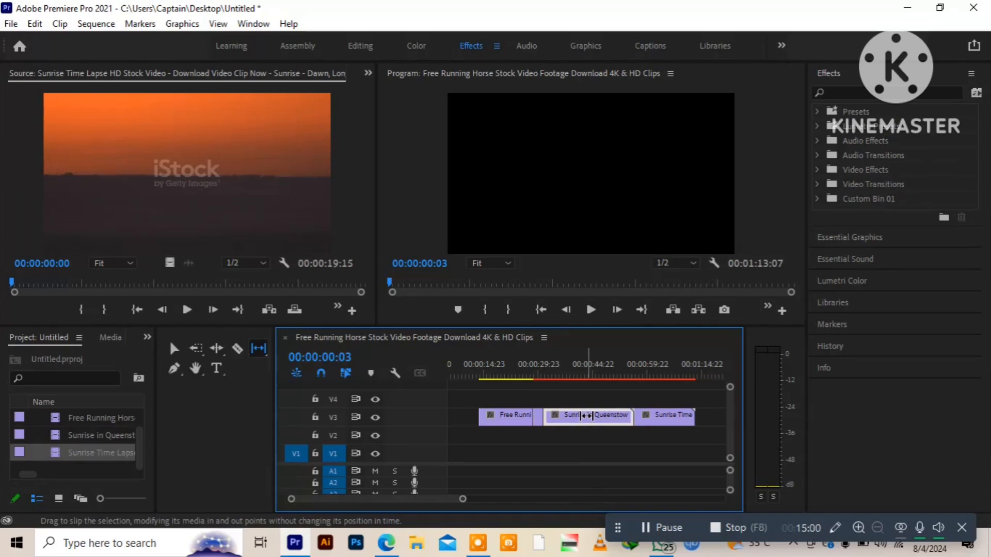
Move the playhead to 00:00:17:19 on the horse clip and place a first Pen Tool anchor point over the horses.
{"action": "left_click", "coordinate": [174, 371]}
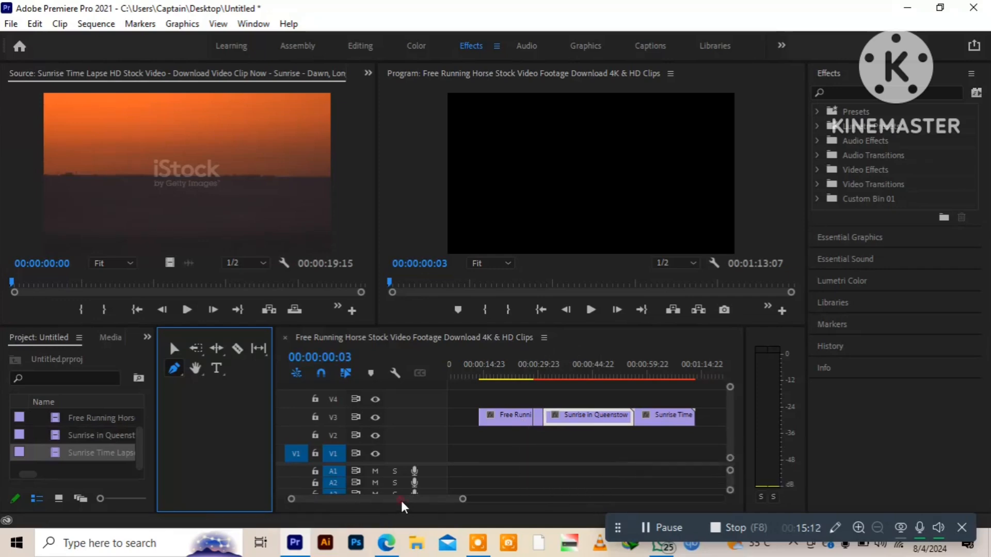
{"action": "mouse_move", "coordinate": [402, 500]}
{"action": "left_mouse_down"}
{"action": "mouse_move", "coordinate": [420, 499]}
{"action": "mouse_move", "coordinate": [391, 500]}
{"action": "left_mouse_up"}
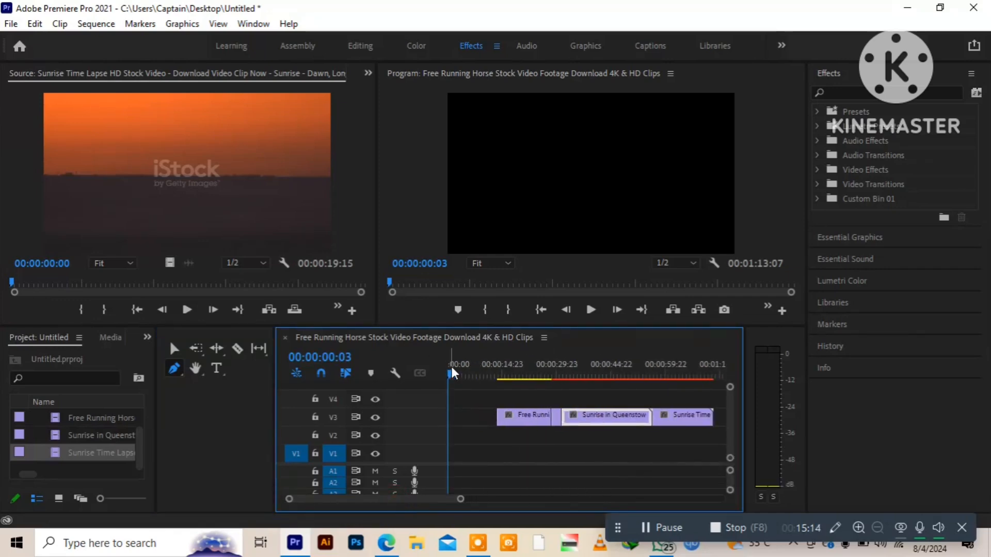
{"action": "left_click_drag", "start_coordinate": [468, 373], "coordinate": [513, 374]}
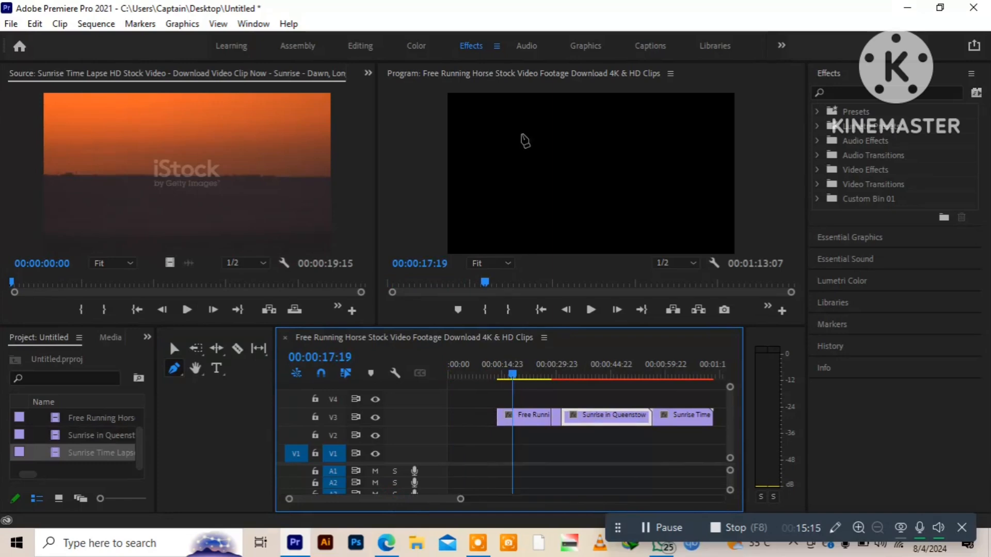
{"action": "left_click", "coordinate": [526, 166]}
Try extending the pen path with more straight and curved points across the running horses.
{"action": "left_click", "coordinate": [554, 163]}
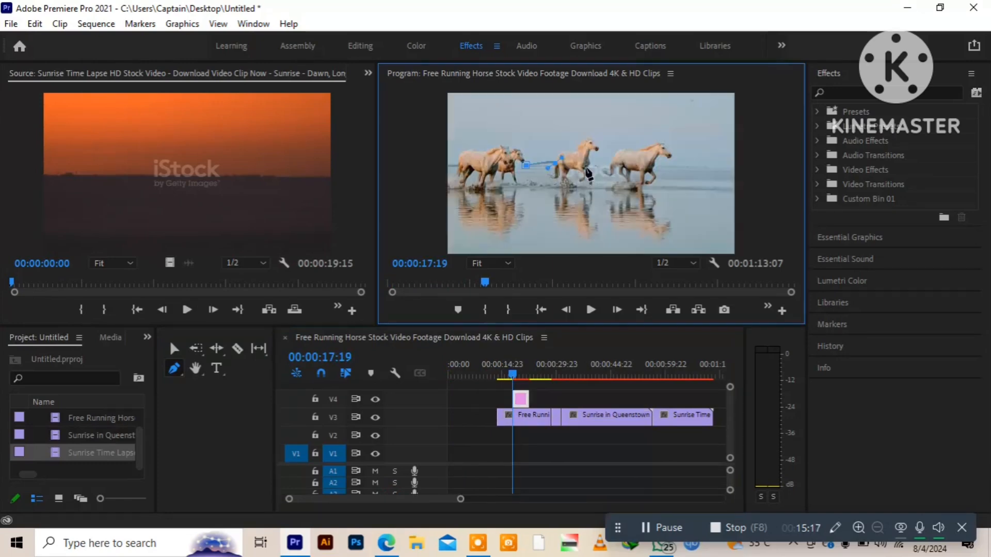
{"action": "left_click", "coordinate": [607, 118]}
{"action": "left_click_drag", "start_coordinate": [622, 160], "coordinate": [627, 182]}
{"action": "left_click_drag", "start_coordinate": [626, 182], "coordinate": [566, 180]}
Undo the path points added after the first anchor point.
{"action": "key", "text": "ctrl+z"}
{"action": "key", "text": "ctrl+z"}
{"action": "key", "text": "ctrl+z"}
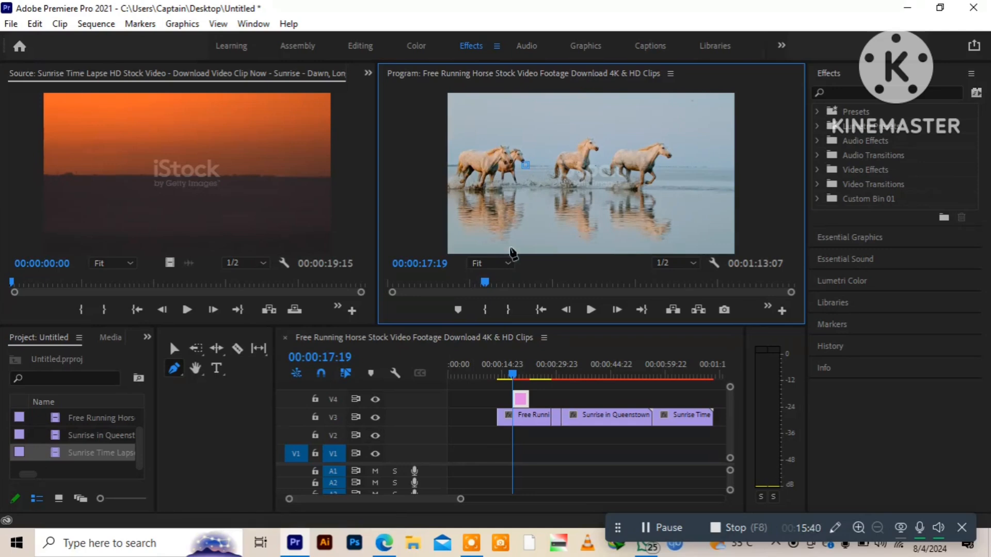
Scroll the timeline forward past the last clip with the Hand Tool to the empty stretch around 00:04:00.
{"action": "left_click", "coordinate": [195, 368]}
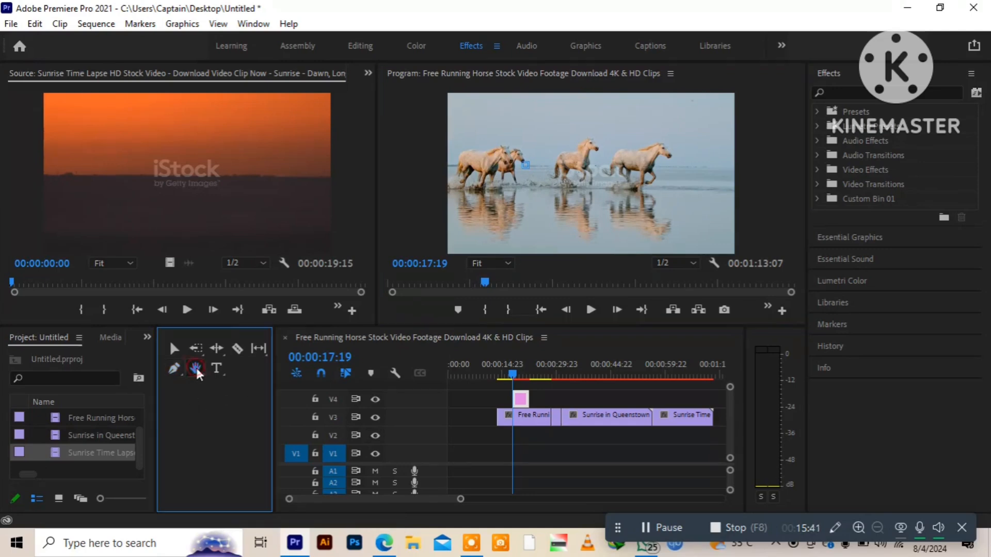
{"action": "left_click", "coordinate": [605, 439]}
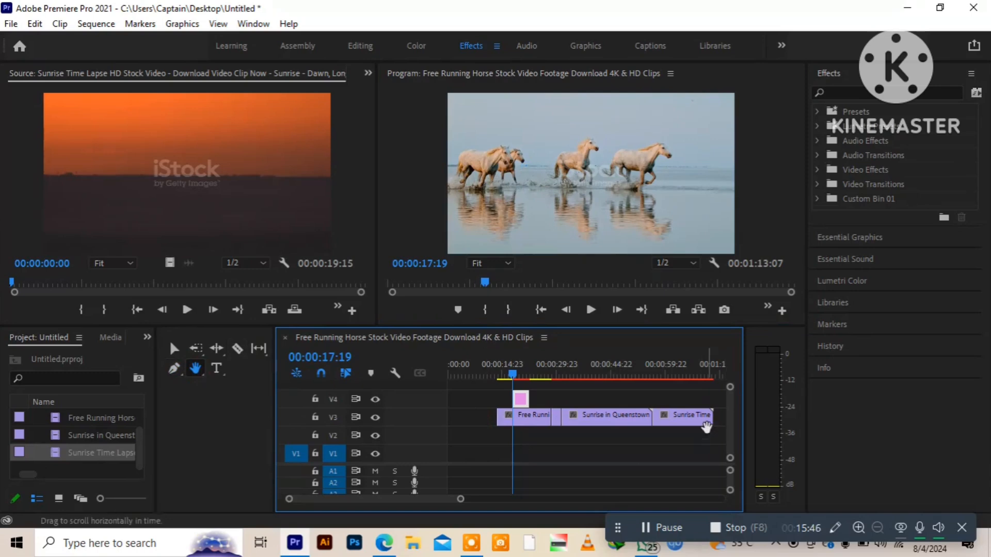
{"action": "left_click_drag", "start_coordinate": [690, 445], "coordinate": [464, 414]}
{"action": "left_click_drag", "start_coordinate": [626, 428], "coordinate": [488, 449]}
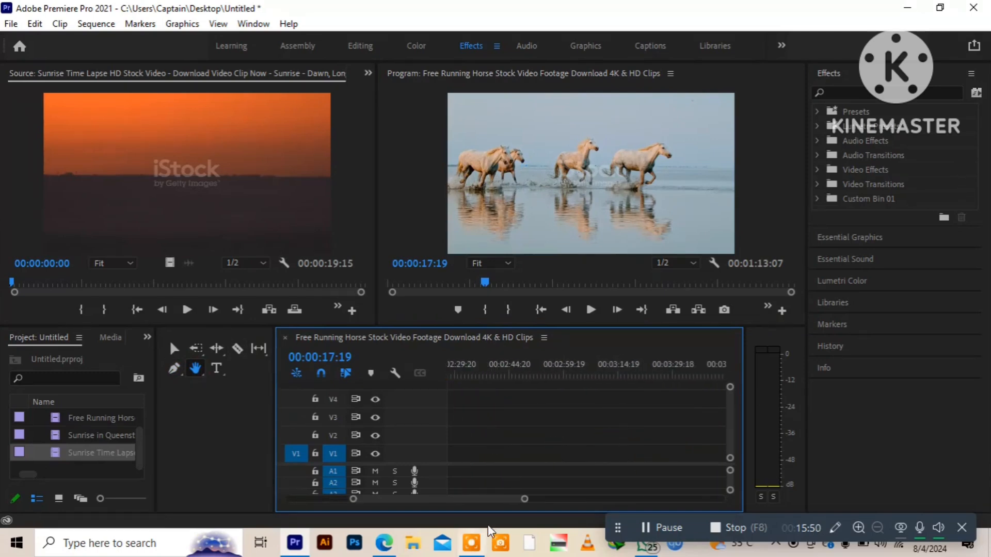
{"action": "left_click_drag", "start_coordinate": [626, 421], "coordinate": [492, 438]}
{"action": "left_click_drag", "start_coordinate": [641, 413], "coordinate": [470, 413]}
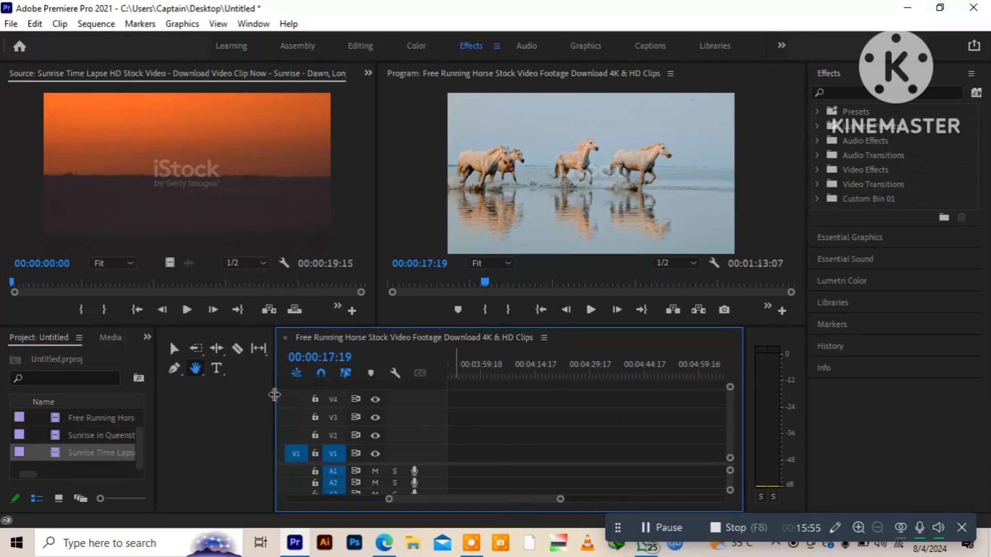
Create a wide text box with the Type Tool across the sky above the horses and enter "Title heading".
{"action": "left_click", "coordinate": [217, 370]}
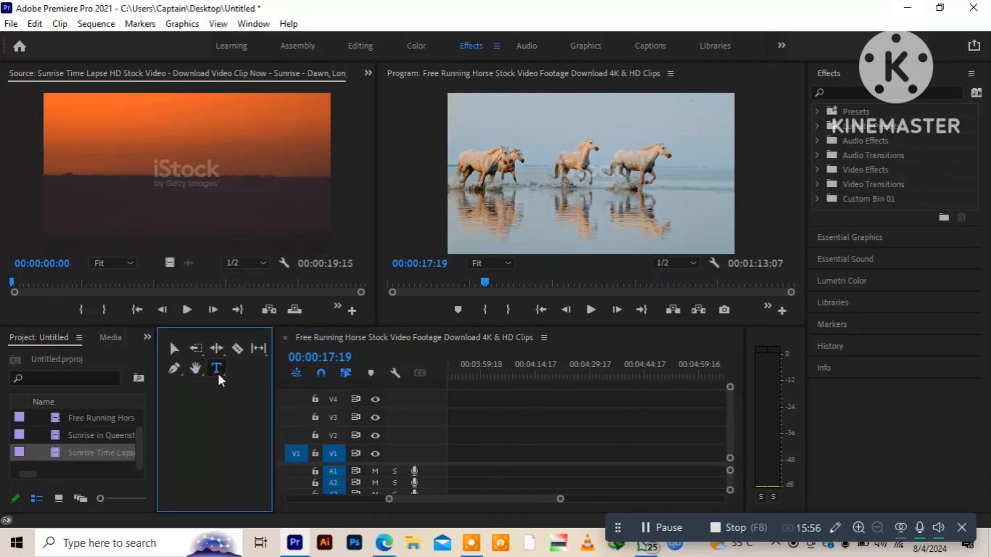
{"action": "left_click", "coordinate": [462, 104]}
{"action": "left_click_drag", "start_coordinate": [570, 123], "coordinate": [728, 134]}
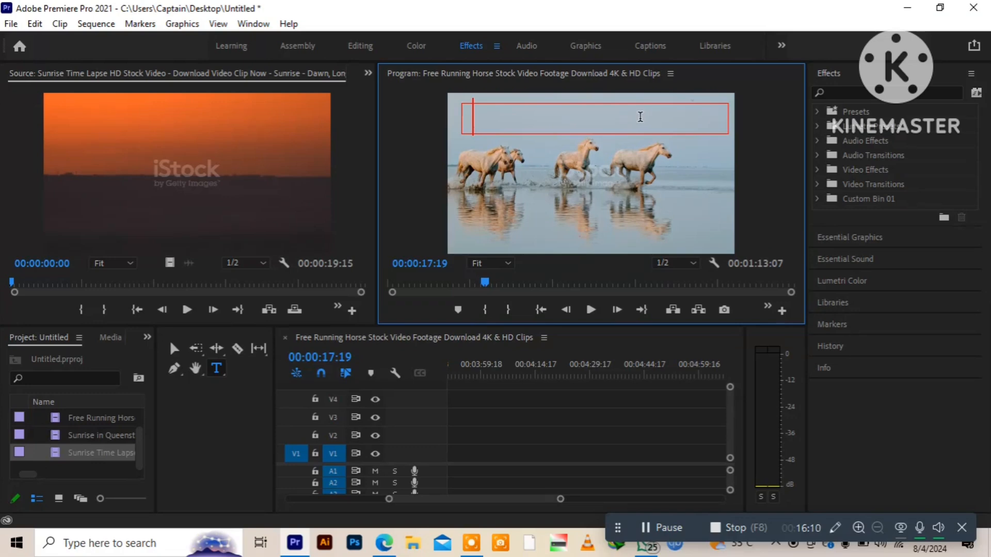
{"action": "type", "text": "Tittle"}
{"action": "key", "text": "BackSpace"}
{"action": "key", "text": "BackSpace"}
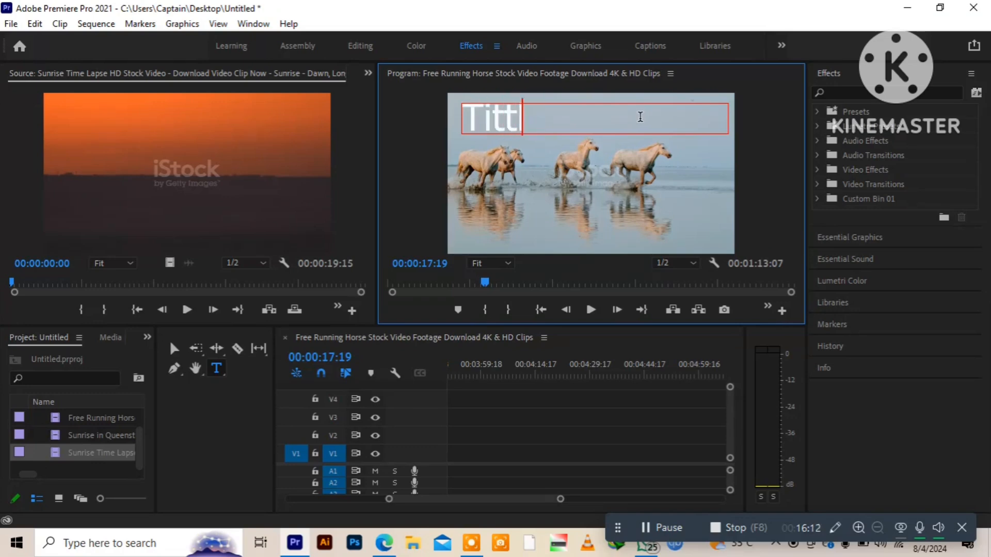
{"action": "key", "text": "BackSpace"}
{"action": "type", "text": "le heading"}
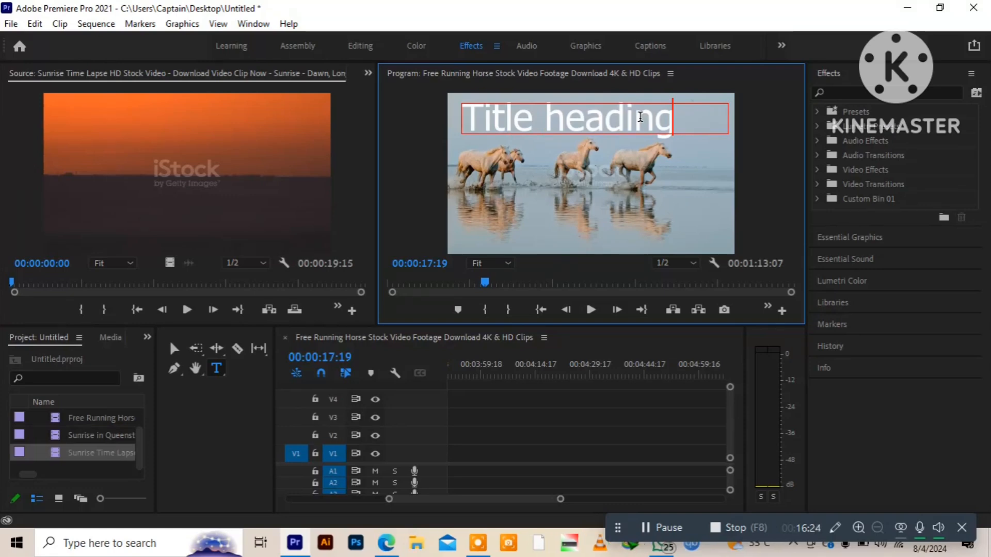
Erase the "Title heading" text from the text box above the horses.
{"action": "key", "text": "BackSpace"}
{"action": "key", "text": "BackSpace"}
{"action": "key", "text": "BackSpace"}
{"action": "key", "text": "BackSpace"}
{"action": "key", "text": "BackSpace"}
{"action": "key", "text": "BackSpace"}
{"action": "key", "text": "BackSpace"}
{"action": "key", "text": "BackSpace"}
{"action": "key", "text": "BackSpace"}
{"action": "key", "text": "BackSpace"}
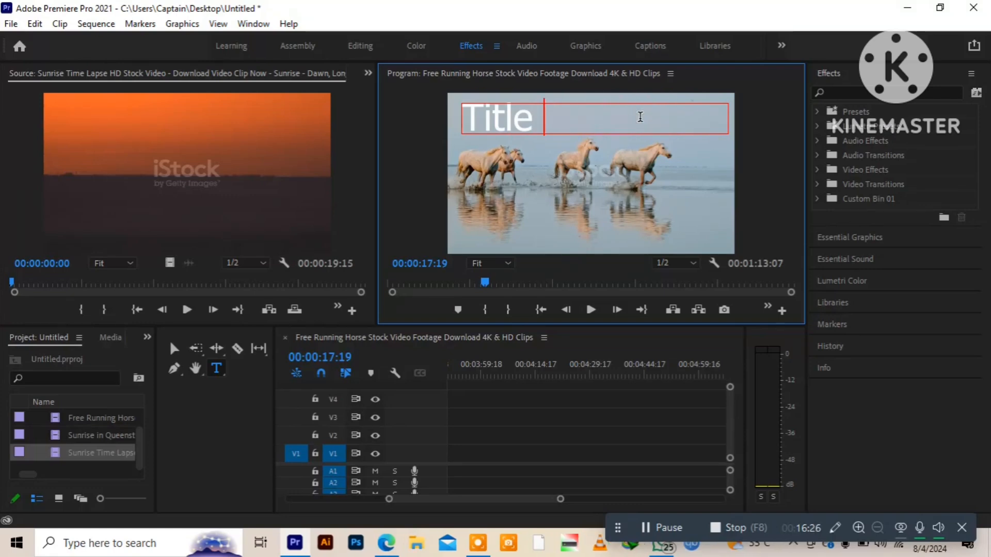
{"action": "key", "text": "BackSpace"}
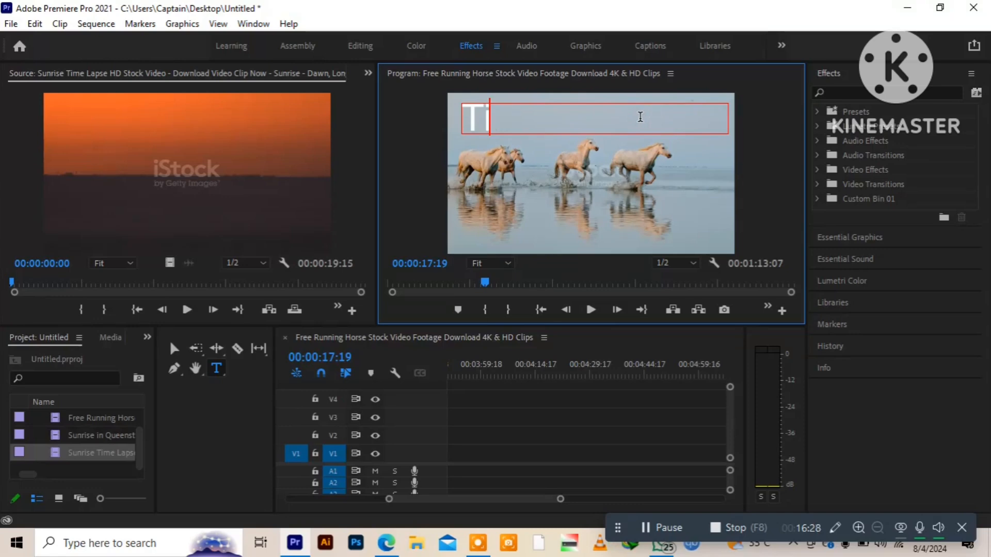